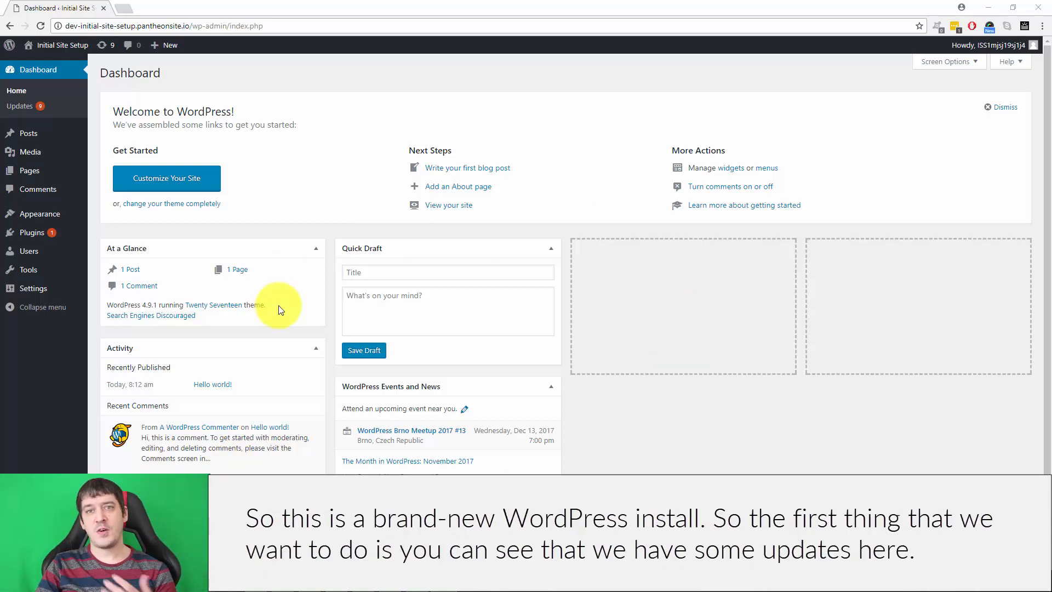
# Update the Akismet plugin from the WordPress updates page.
pyautogui.click(41, 110)
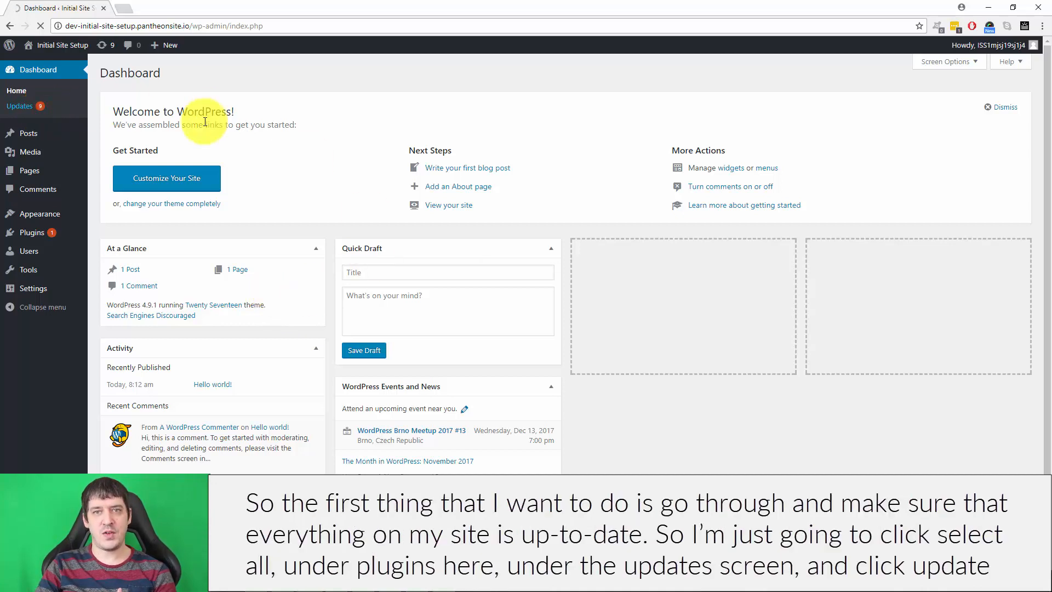
pyautogui.scroll(-2, 336, 206)
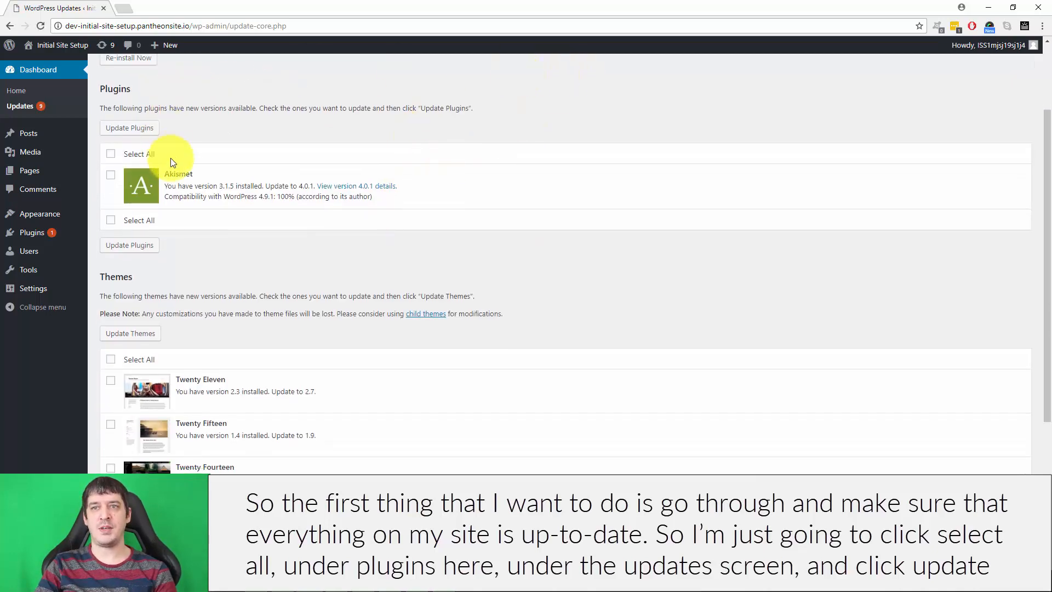
pyautogui.click(110, 154)
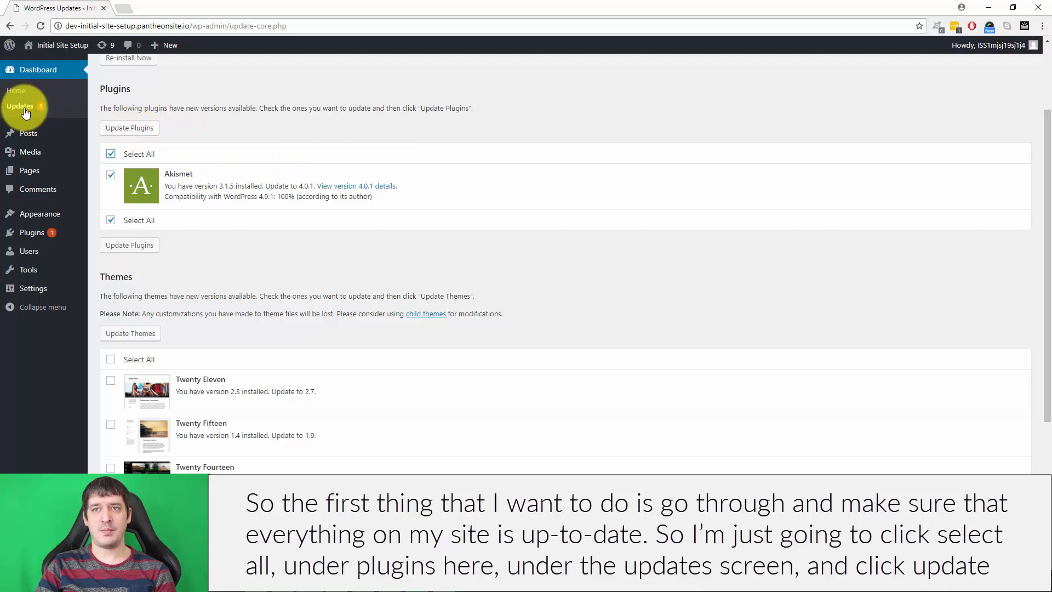
pyautogui.click(122, 128)
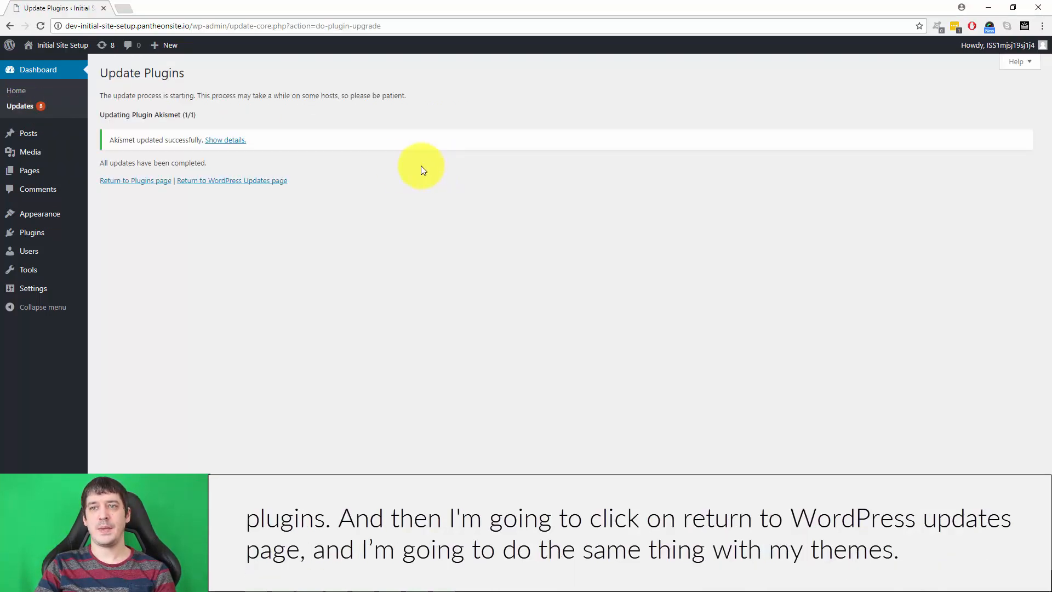
# Update all the outdated themes at once and reopen the updates page to check for remaining updates.
pyautogui.click(230, 181)
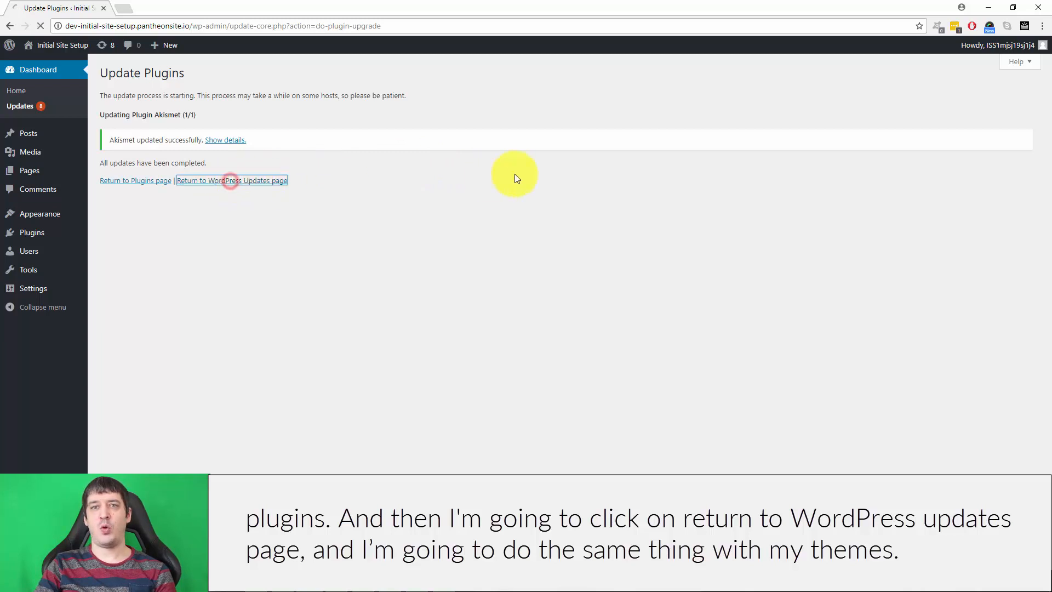
pyautogui.scroll(-3, 536, 174)
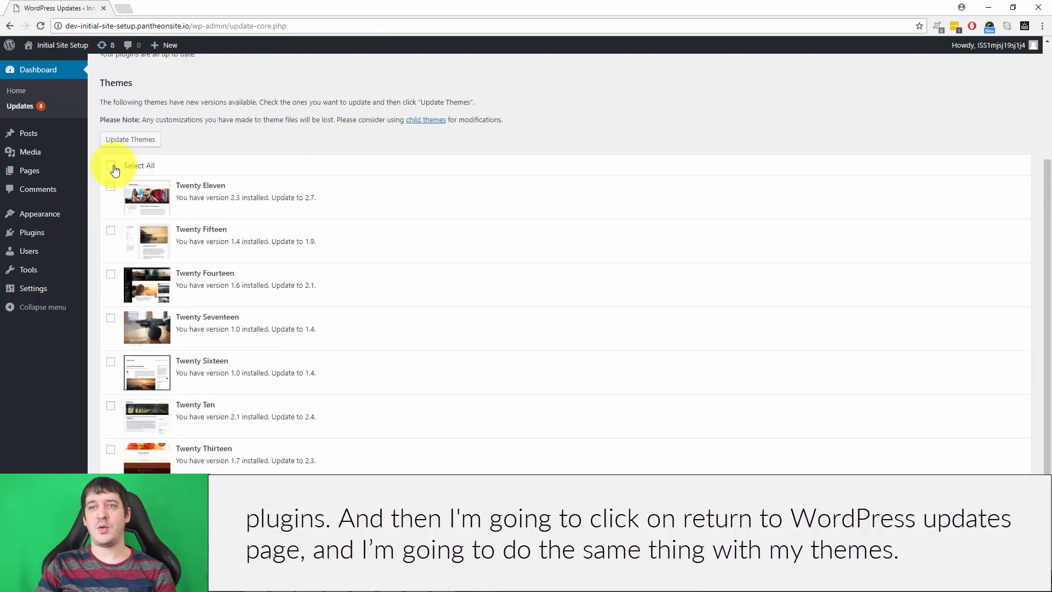
pyautogui.click(111, 165)
pyautogui.click(126, 142)
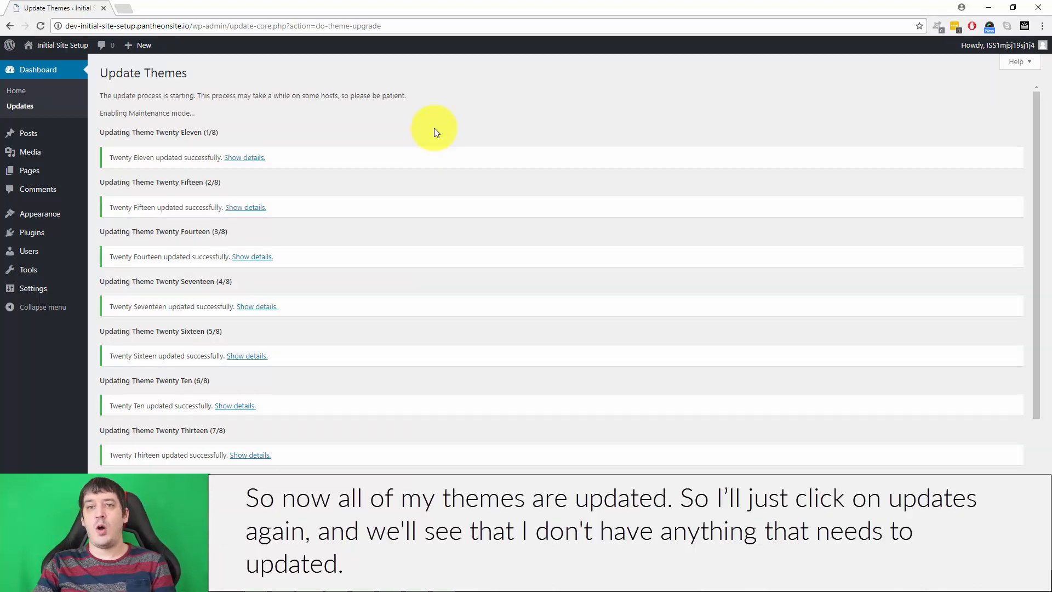
pyautogui.click(20, 106)
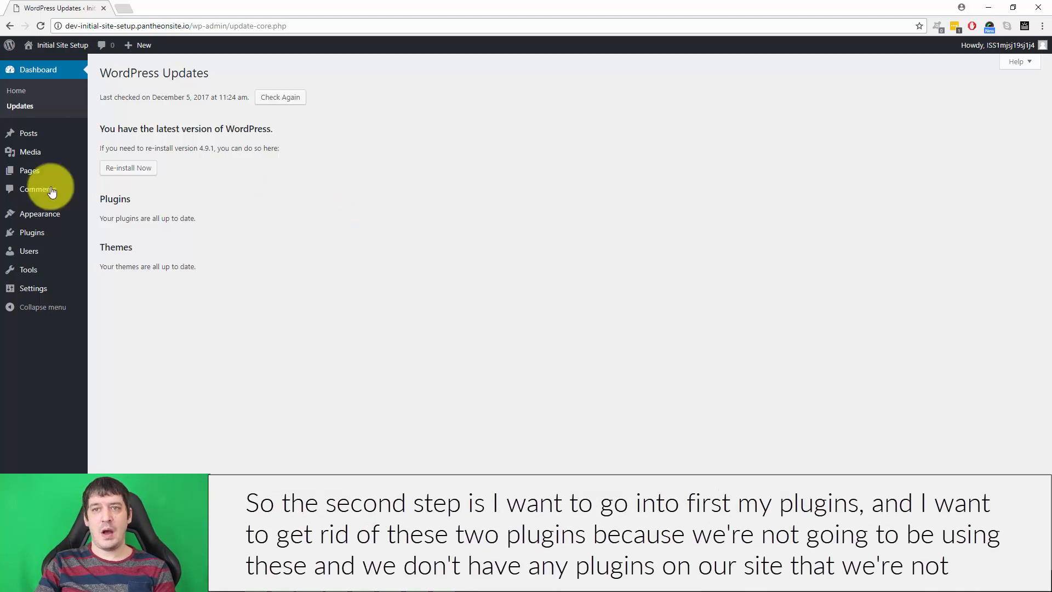
# Delete the Akismet Anti-Spam and Hello Dolly plugins from the installed plugins.
pyautogui.click(23, 240)
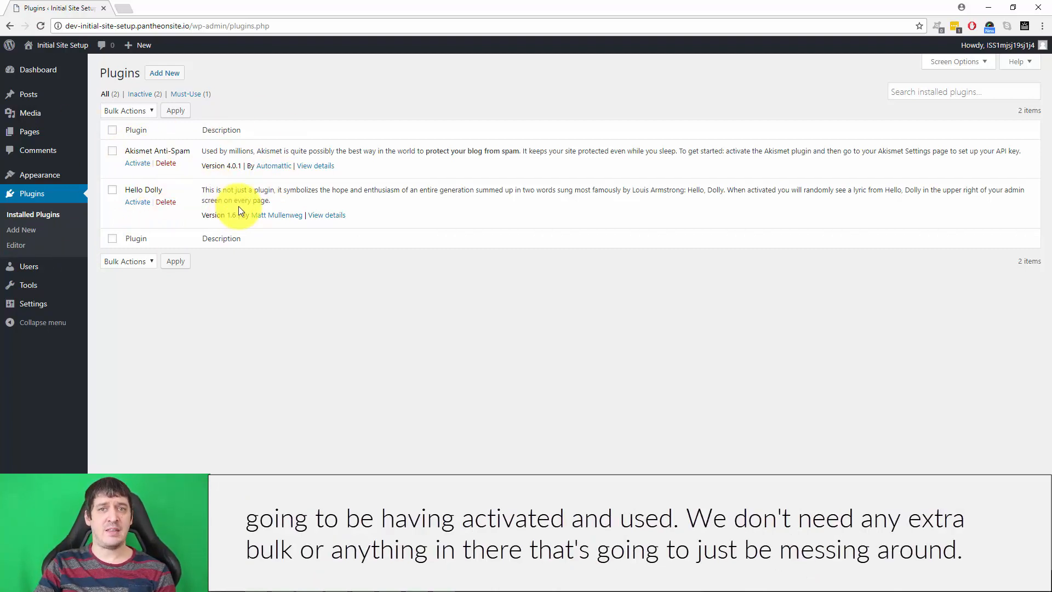
pyautogui.click(112, 130)
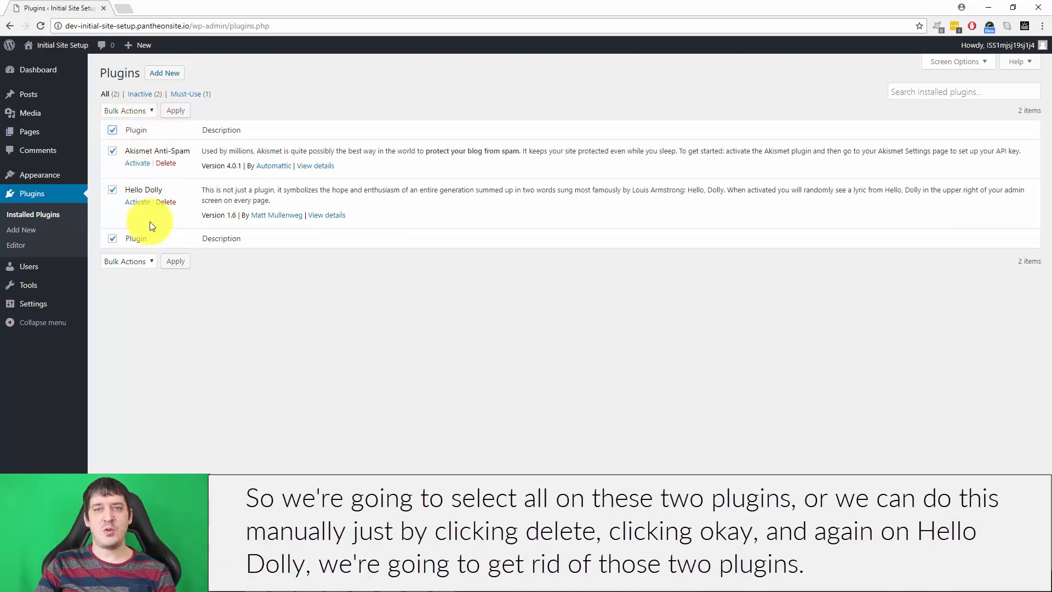
pyautogui.click(111, 131)
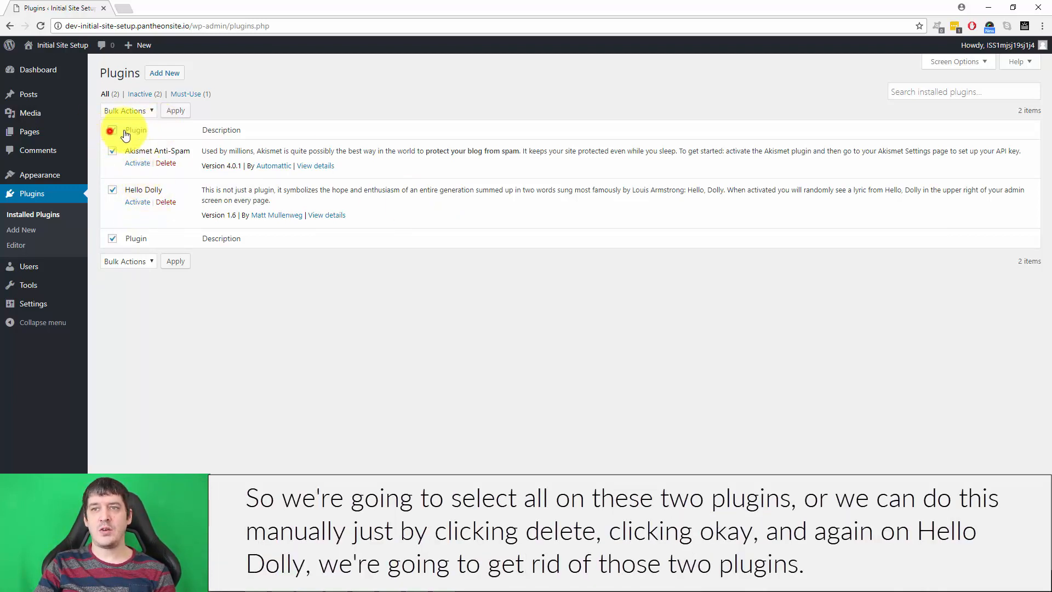
pyautogui.click(166, 164)
pyautogui.click(571, 84)
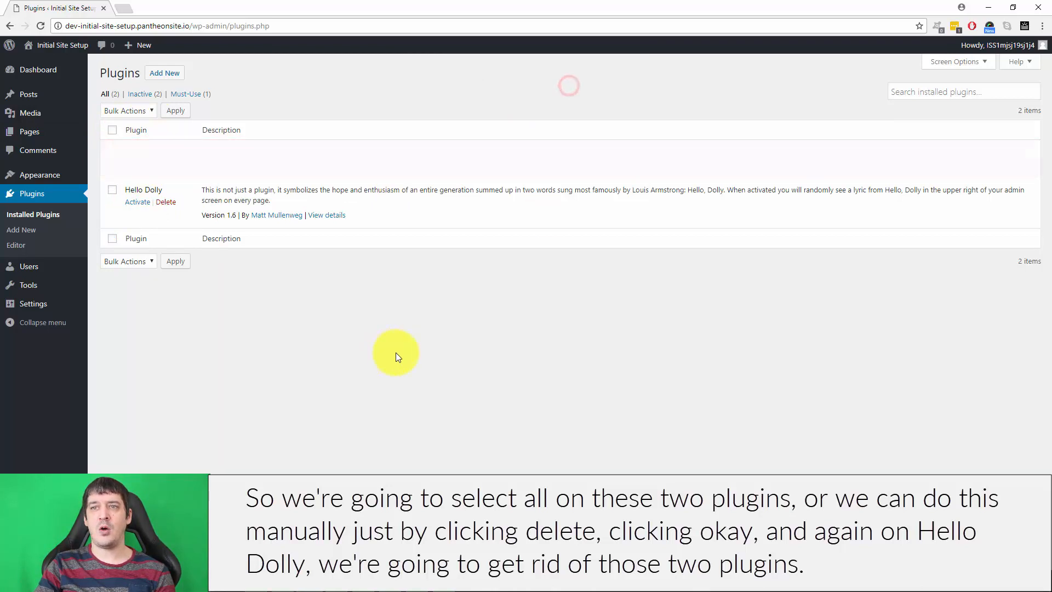
pyautogui.click(164, 184)
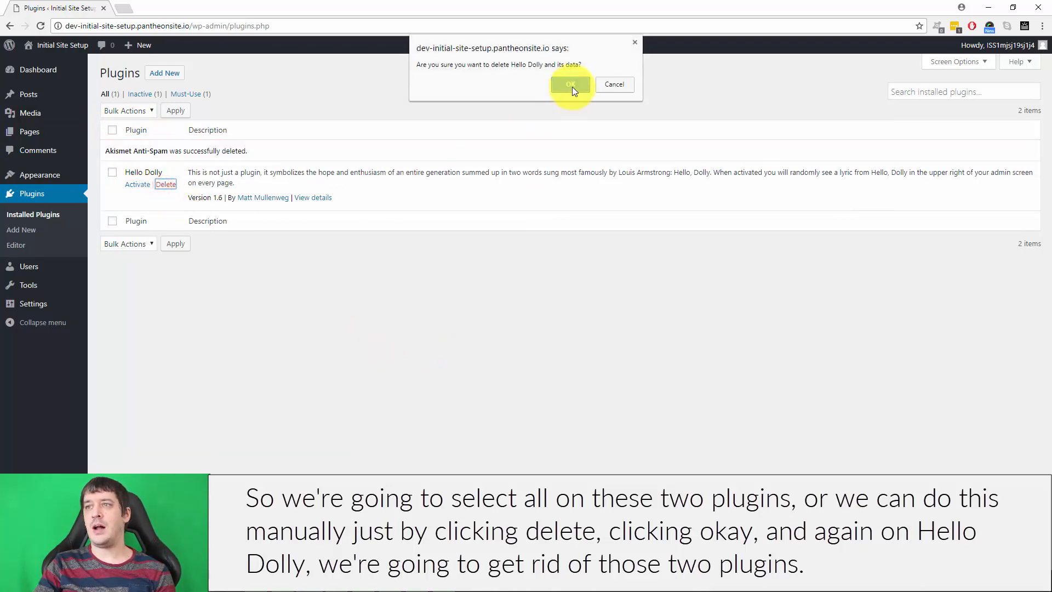
pyautogui.click(572, 86)
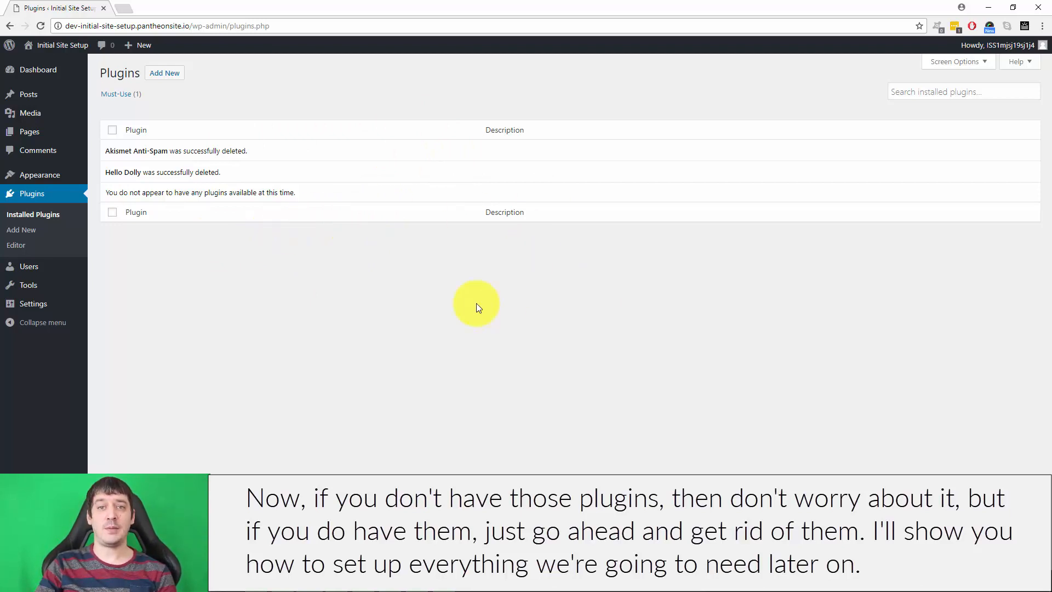
# Delete the Twenty Eleven and Twenty Fifteen themes from the installed themes.
pyautogui.moveTo(51, 174)
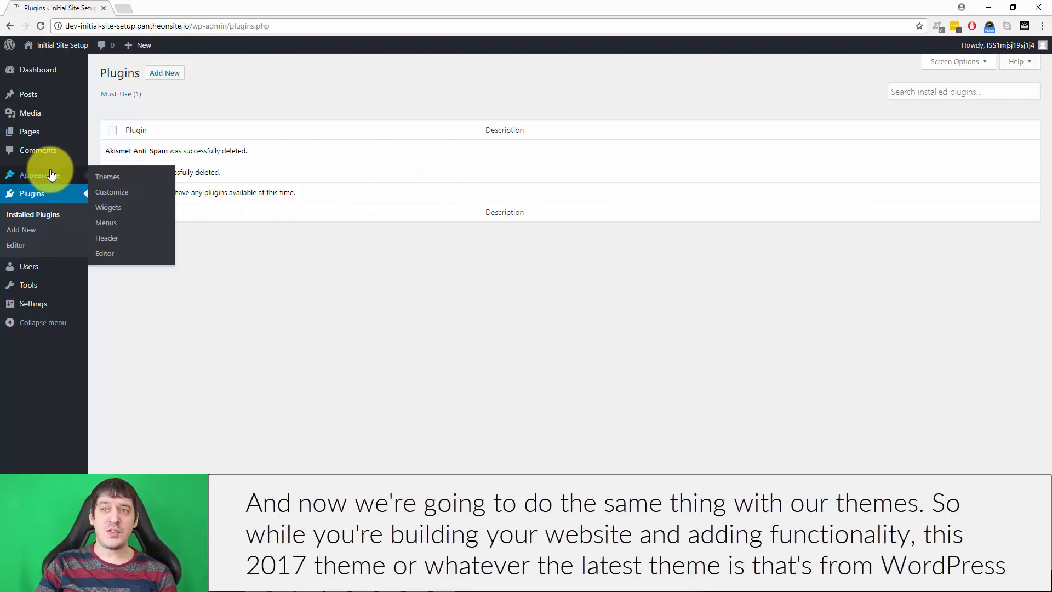
pyautogui.click(115, 178)
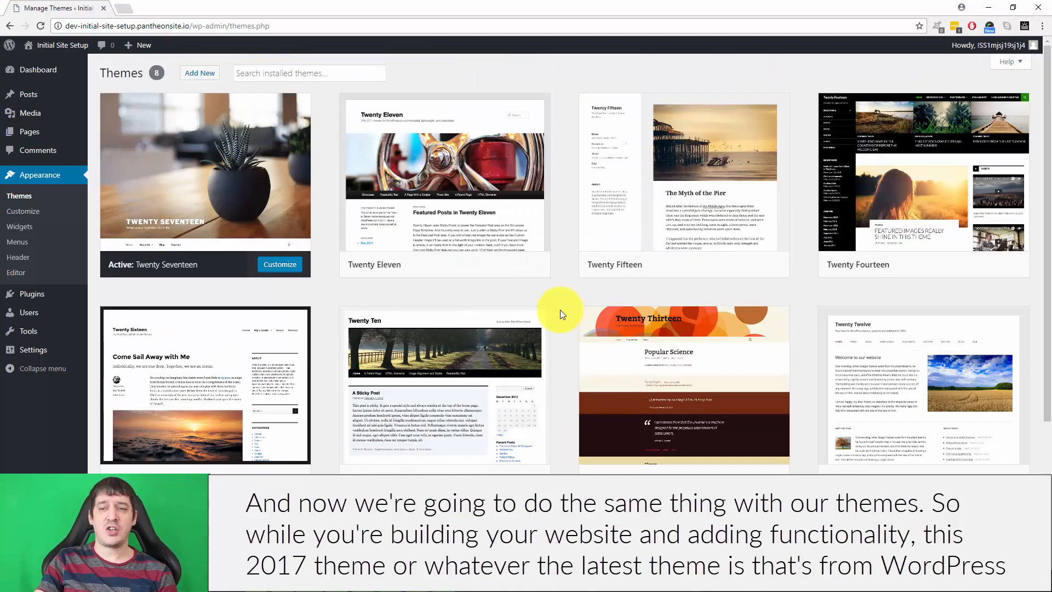
pyautogui.moveTo(197, 148)
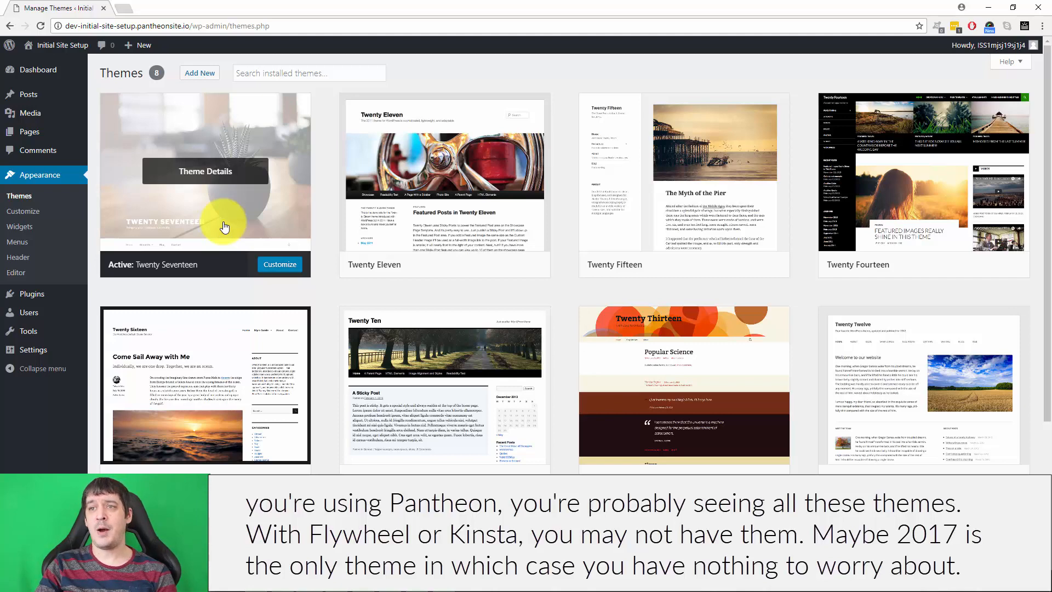
pyautogui.click(529, 222)
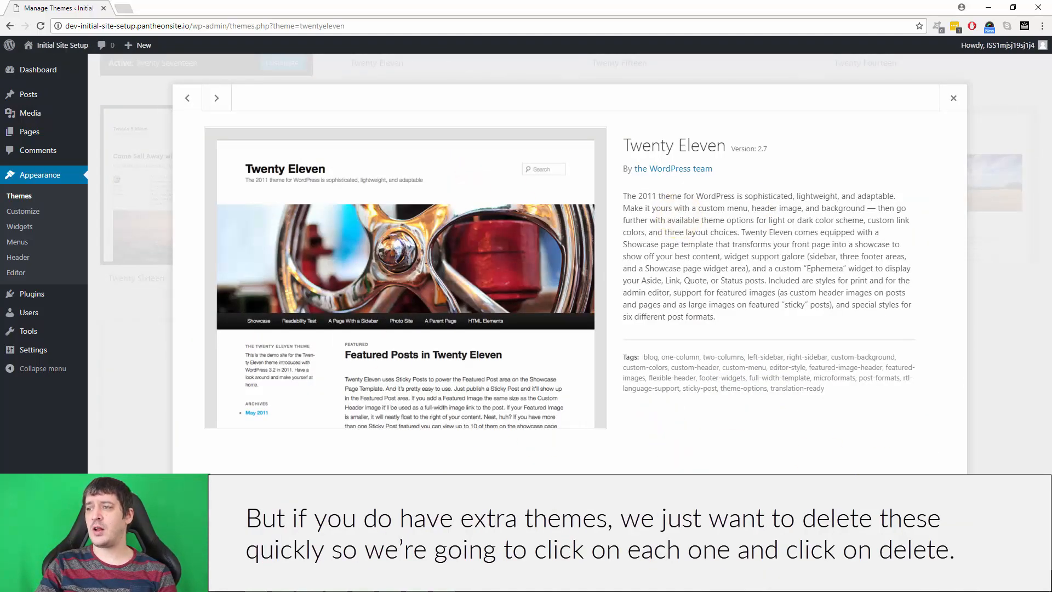
pyautogui.click(932, 559)
pyautogui.click(565, 101)
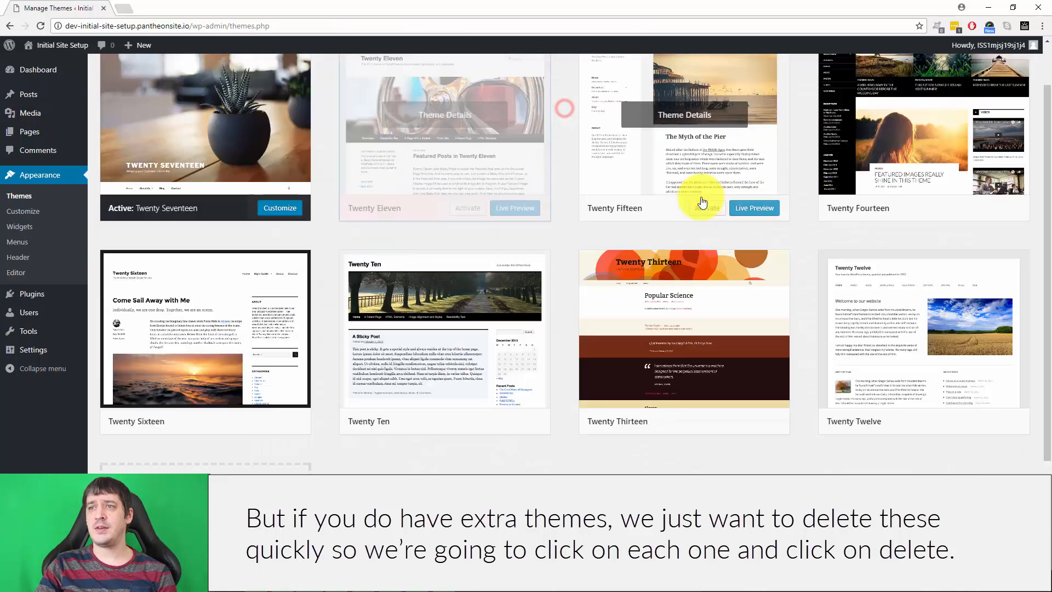
pyautogui.click(444, 177)
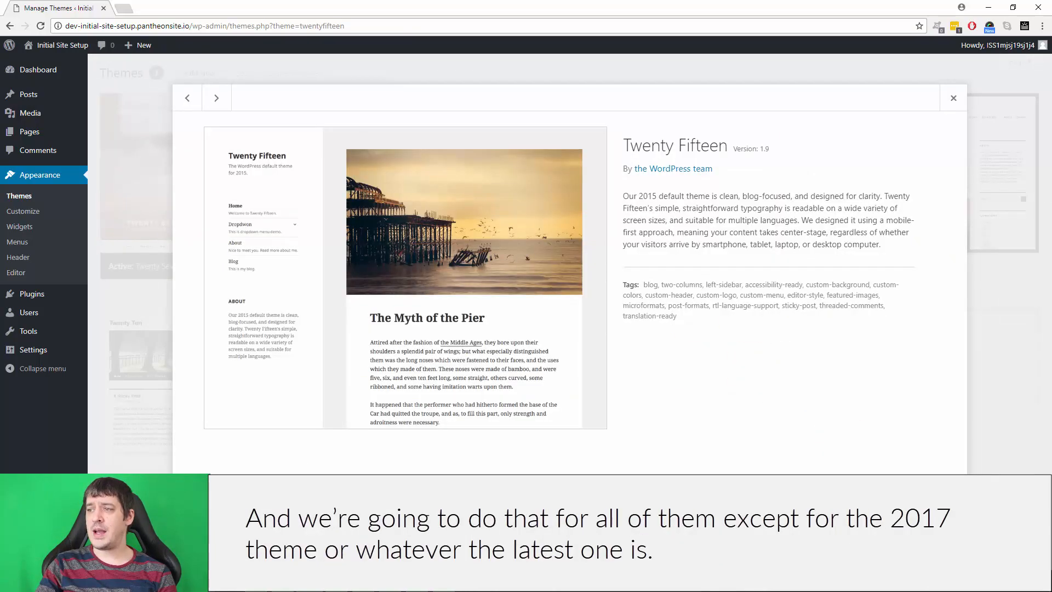
pyautogui.click(932, 559)
pyautogui.click(570, 102)
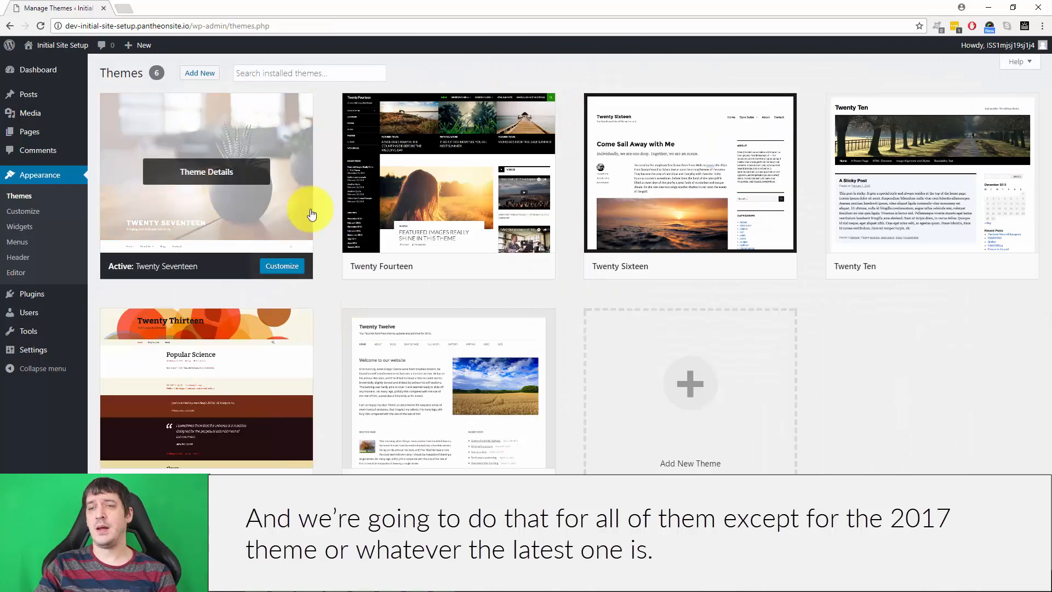
# Delete Twenty Fourteen and all the other inactive themes, keeping only Twenty Seventeen.
pyautogui.click(449, 143)
pyautogui.click(934, 548)
pyautogui.click(567, 99)
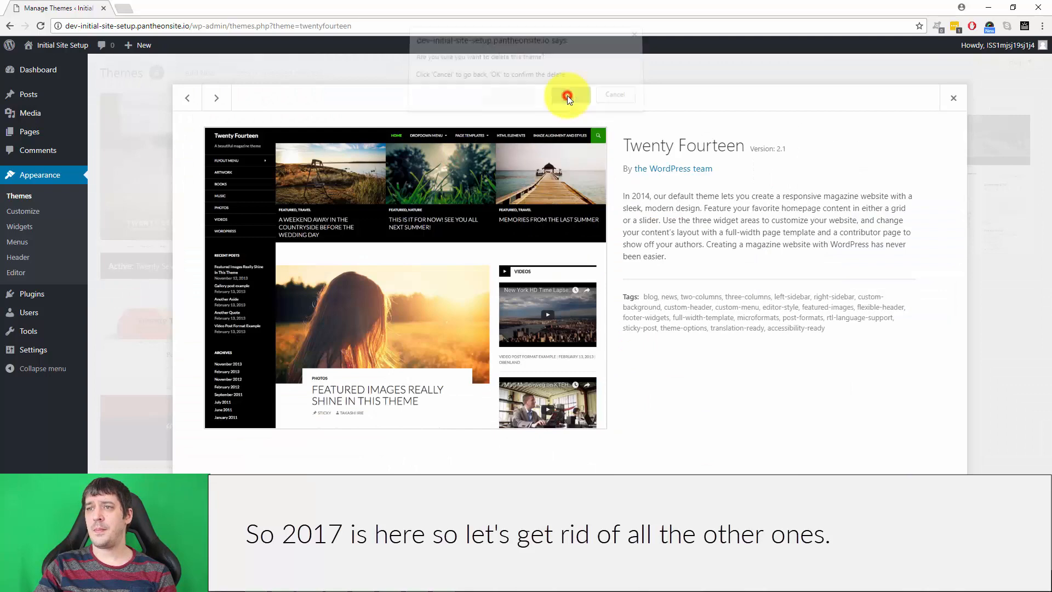
pyautogui.click(441, 171)
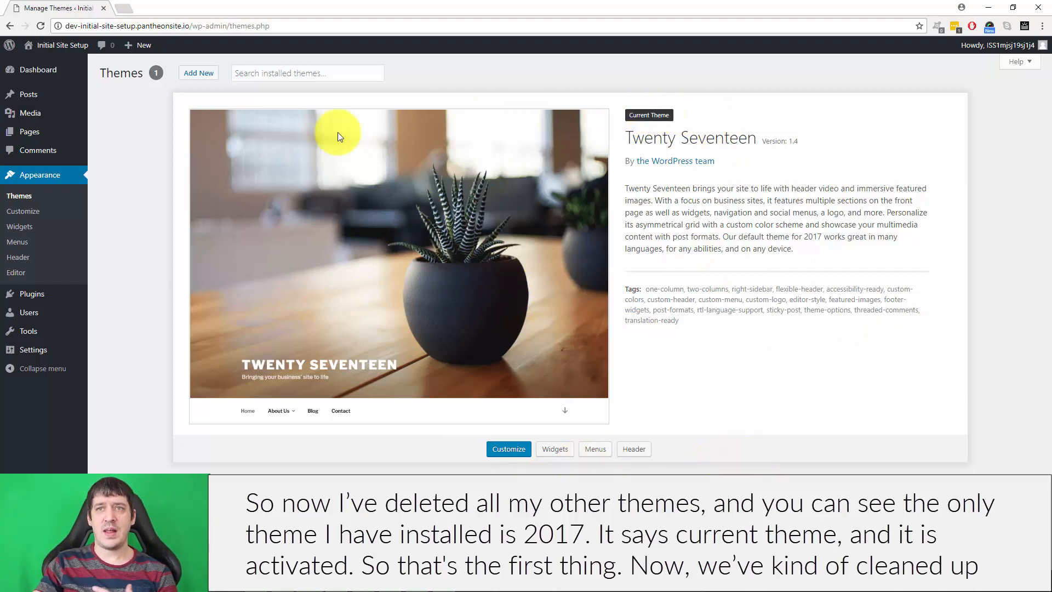
# Move the default Sample Page to the trash.
pyautogui.click(46, 74)
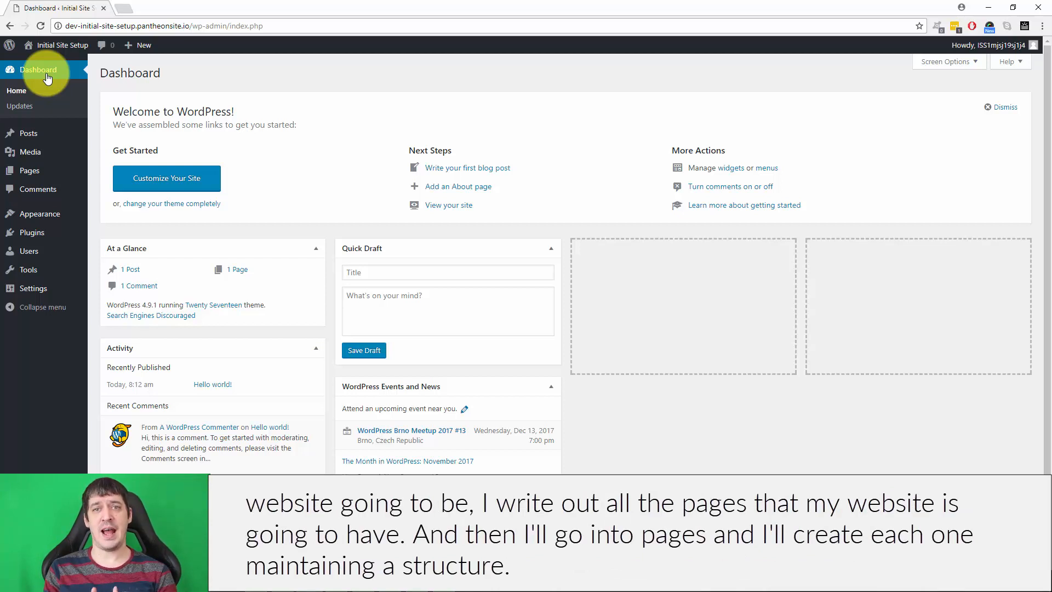
pyautogui.click(57, 175)
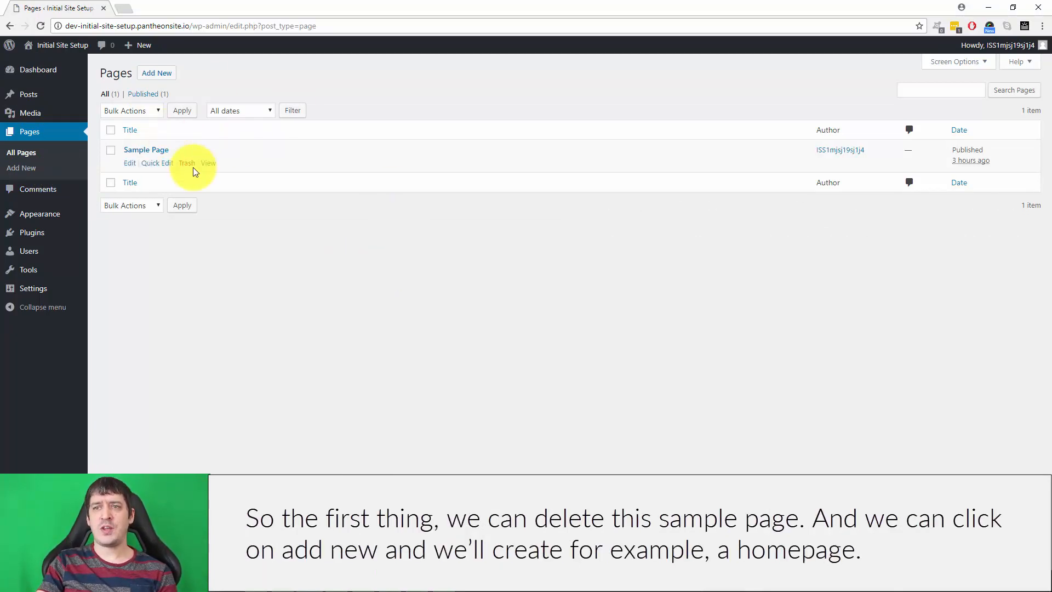
pyautogui.click(186, 160)
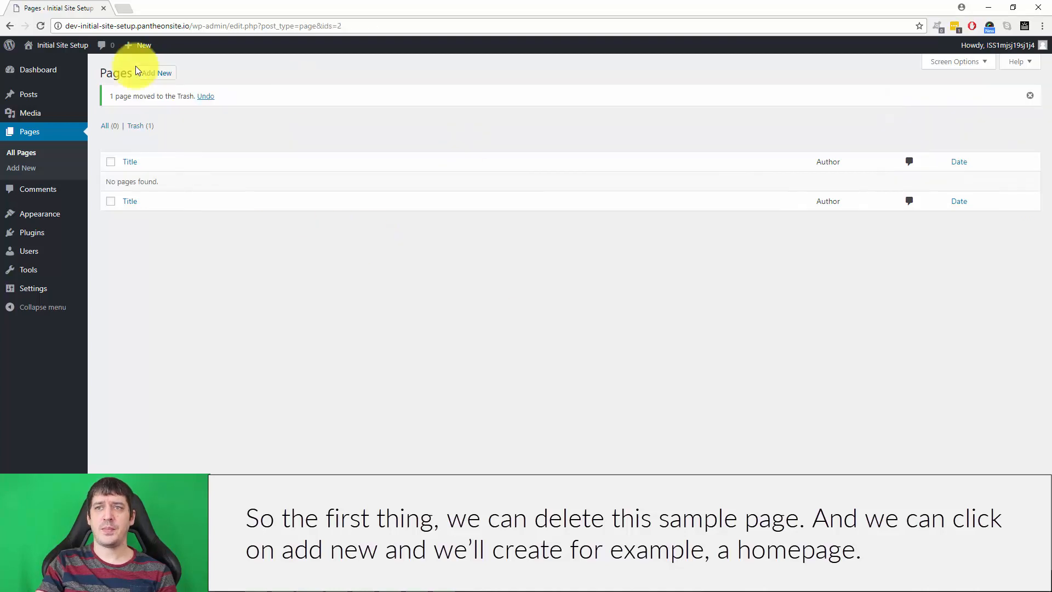
# Create and publish an empty page titled "Home".
pyautogui.click(166, 79)
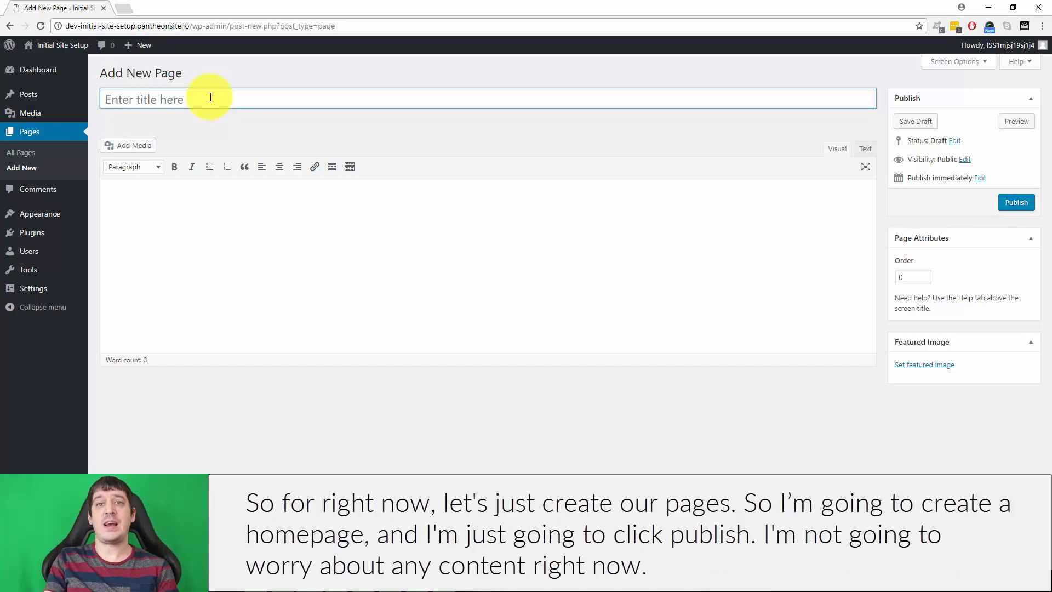
pyautogui.write('Home')
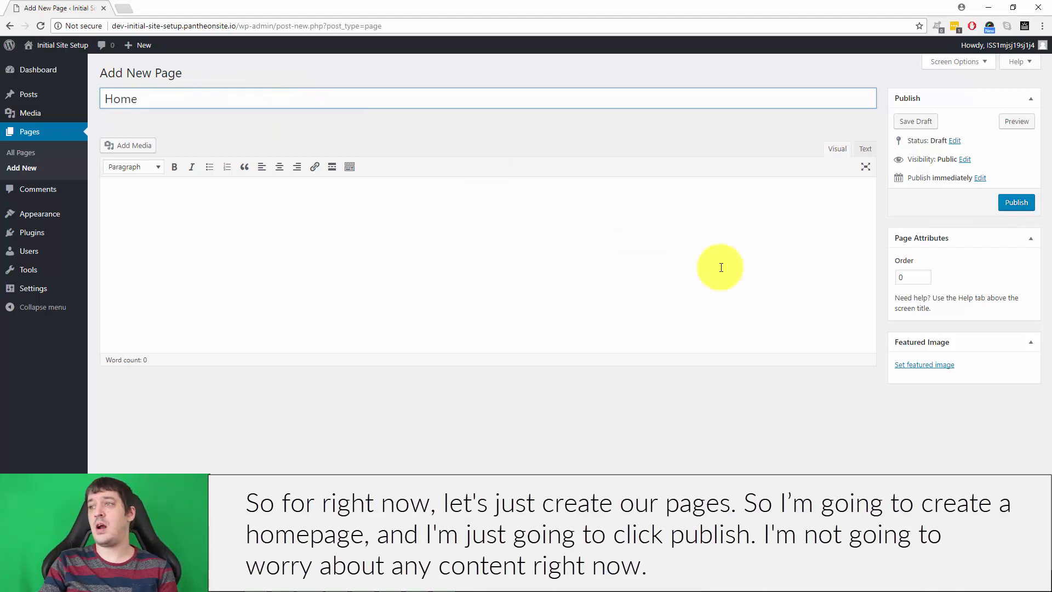
pyautogui.click(1017, 207)
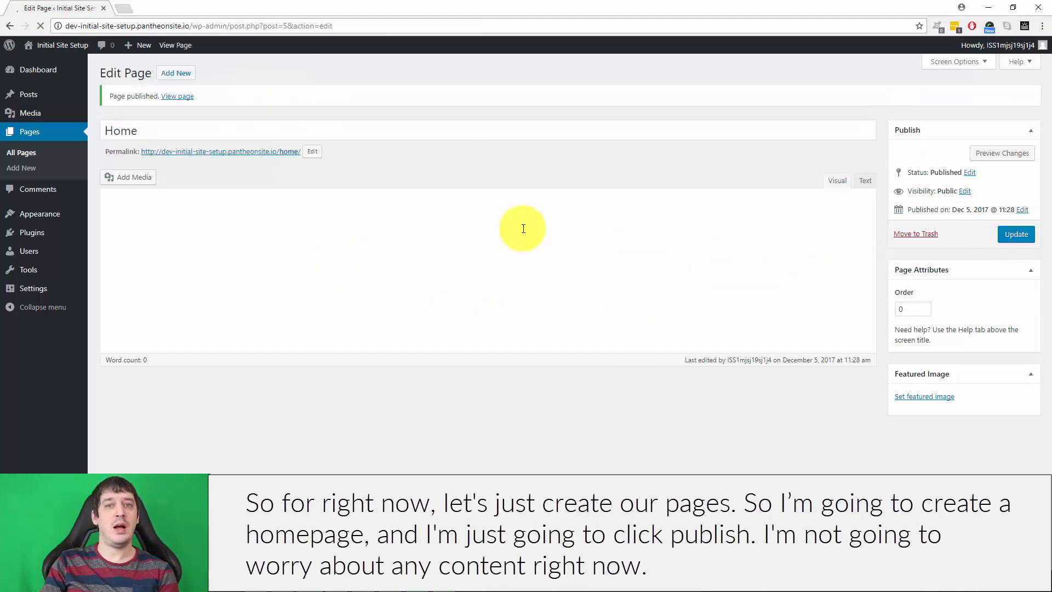
# Create and publish an empty page titled "About" with no parent page.
pyautogui.click(183, 73)
pyautogui.click(189, 96)
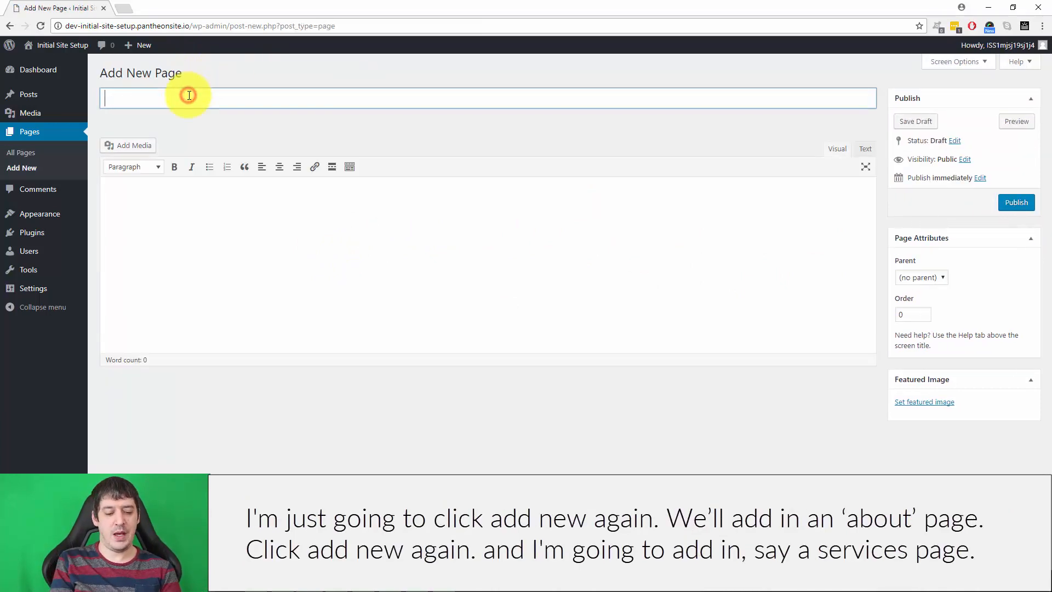
pyautogui.write('About')
pyautogui.click(1016, 204)
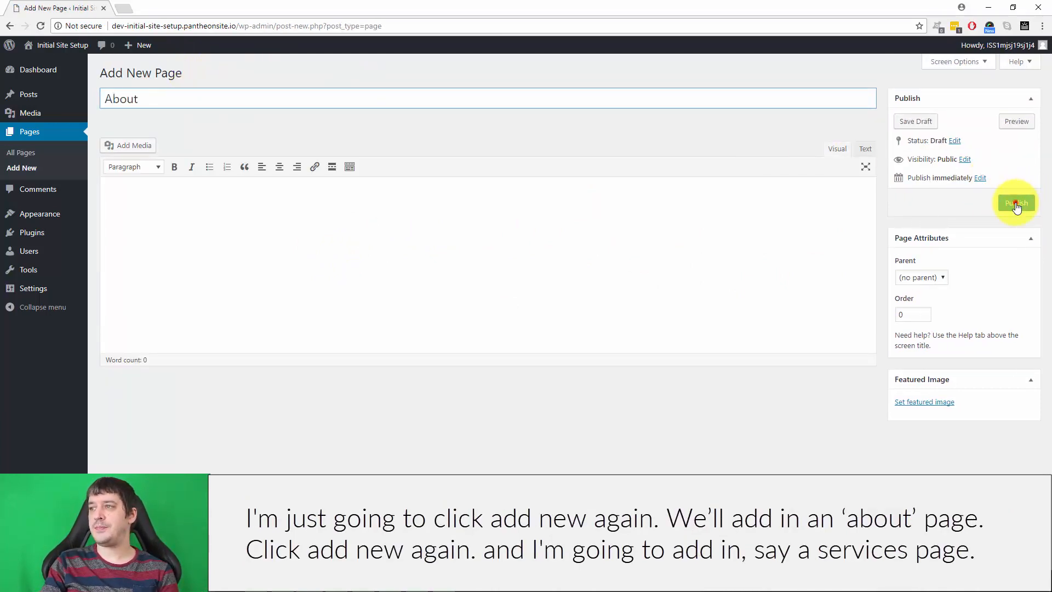
# Create and publish an empty page titled "Services" with no parent page.
pyautogui.click(176, 75)
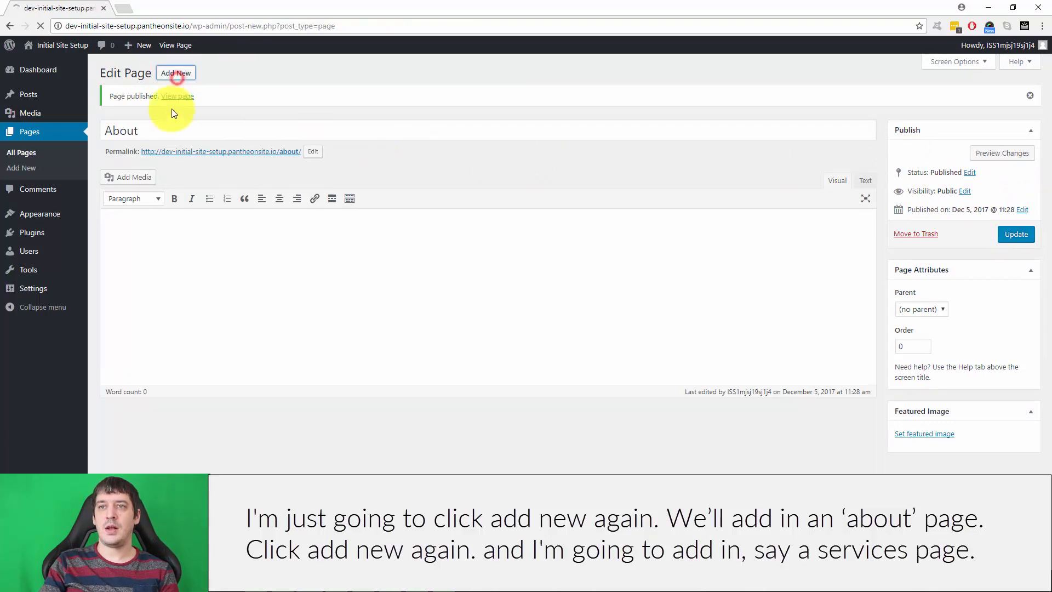
pyautogui.click(197, 102)
pyautogui.write('Ser')
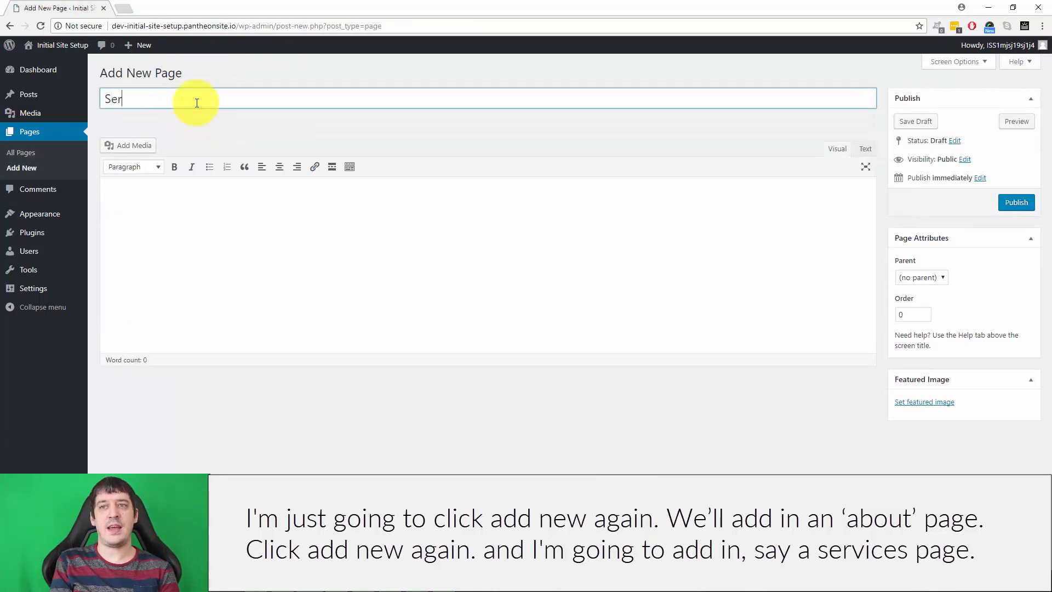
pyautogui.write('vices')
pyautogui.click(1023, 198)
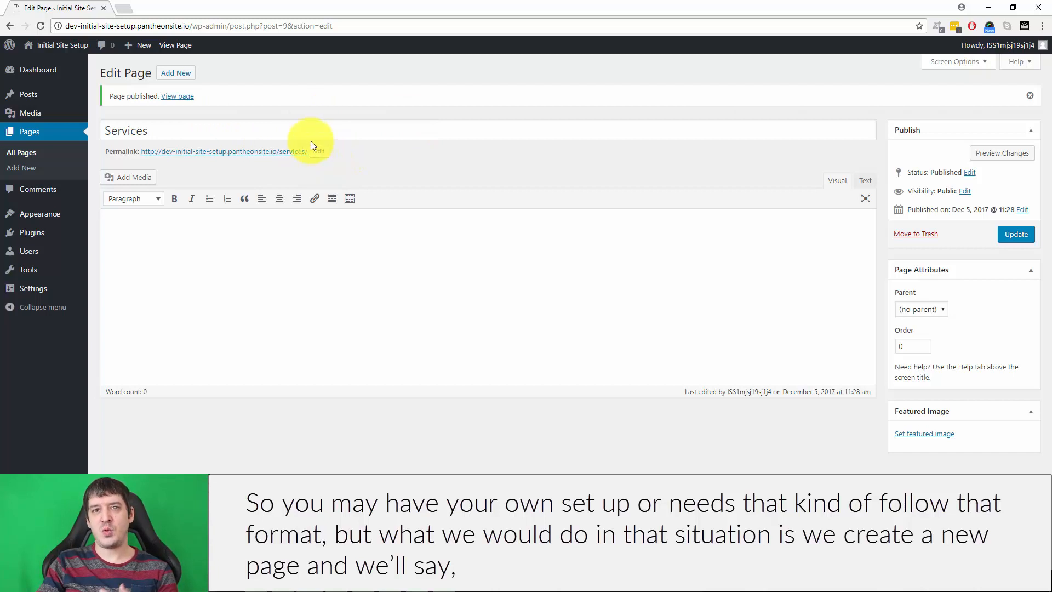
# Create and publish an empty page titled "Web Development" with Services as its parent.
pyautogui.click(177, 73)
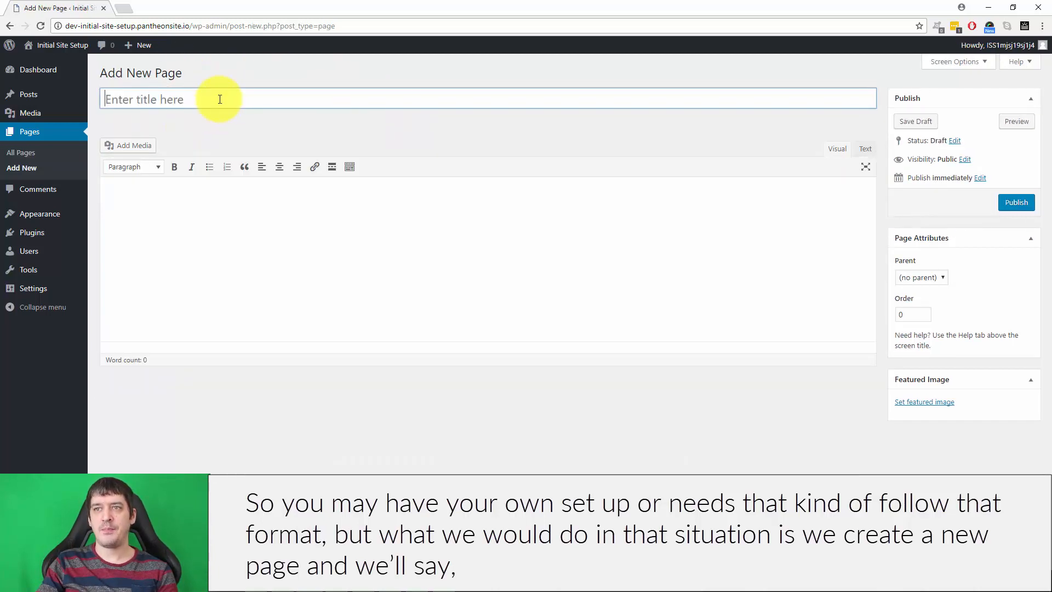
pyautogui.click(217, 99)
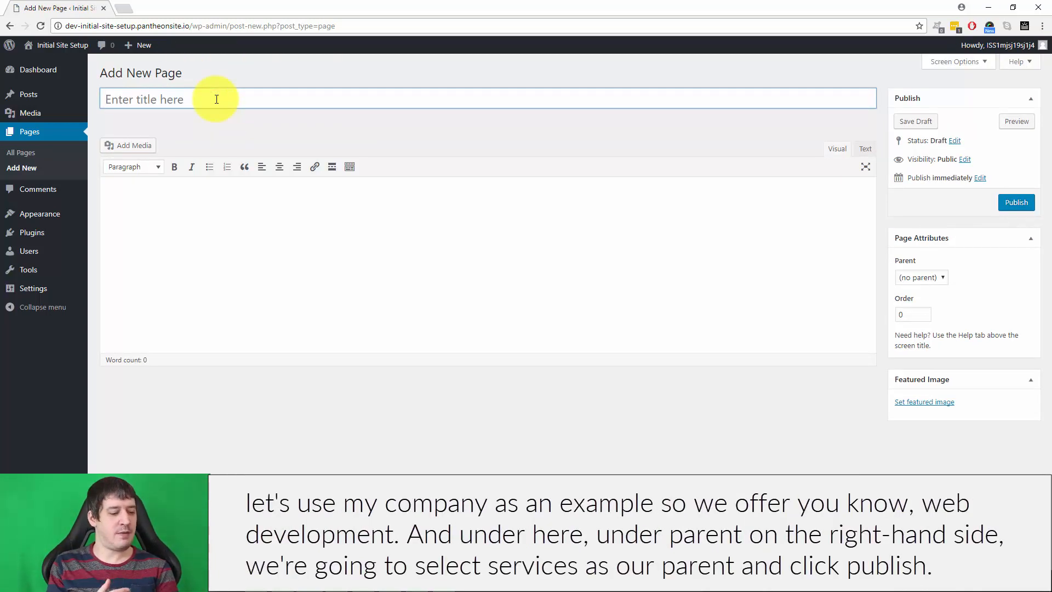
pyautogui.write('W')
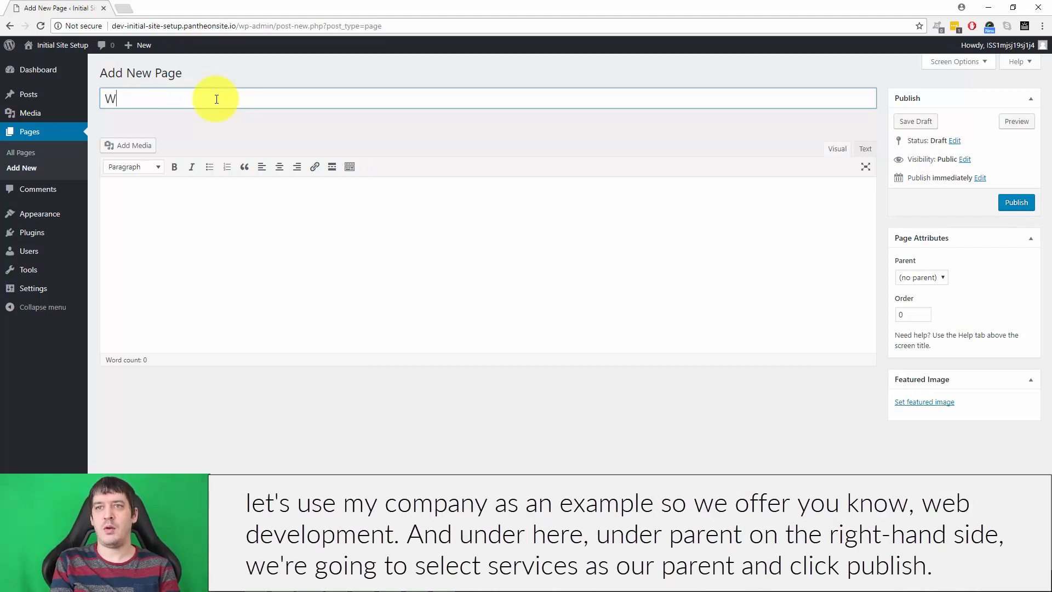
pyautogui.write('eb Development')
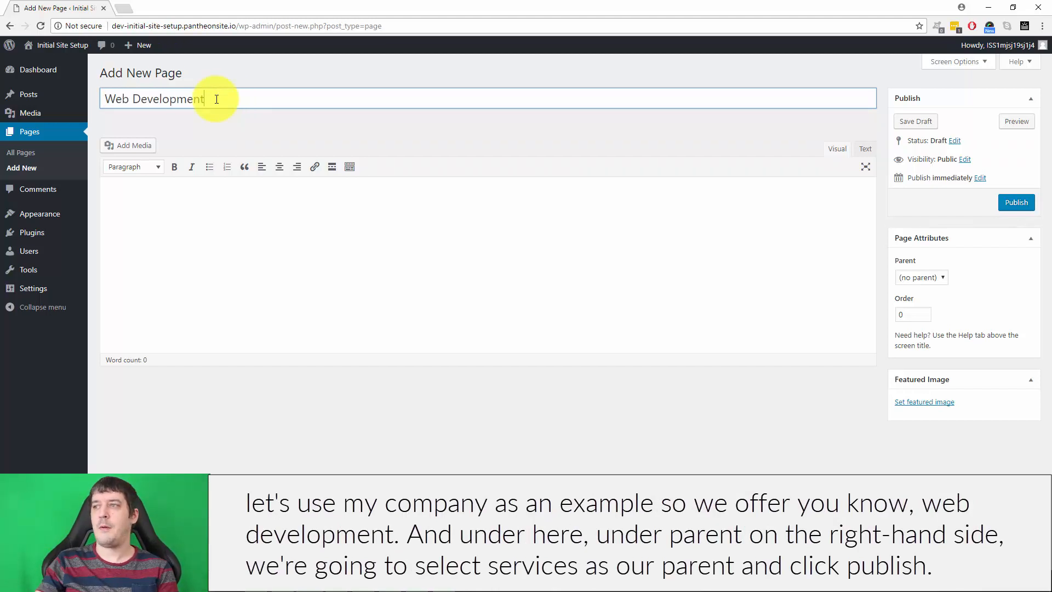
pyautogui.click(919, 278)
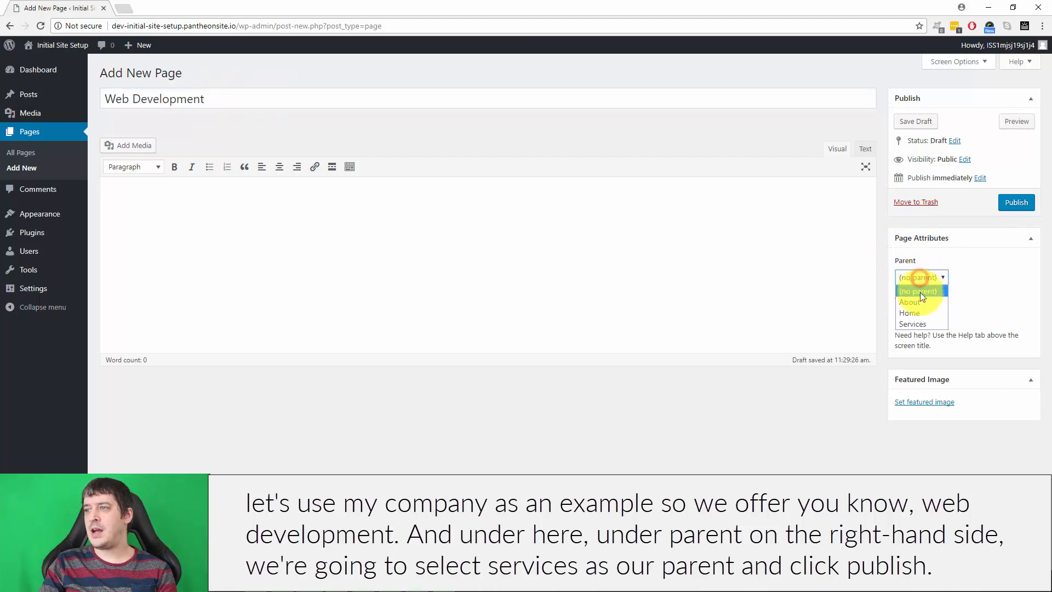
pyautogui.click(918, 323)
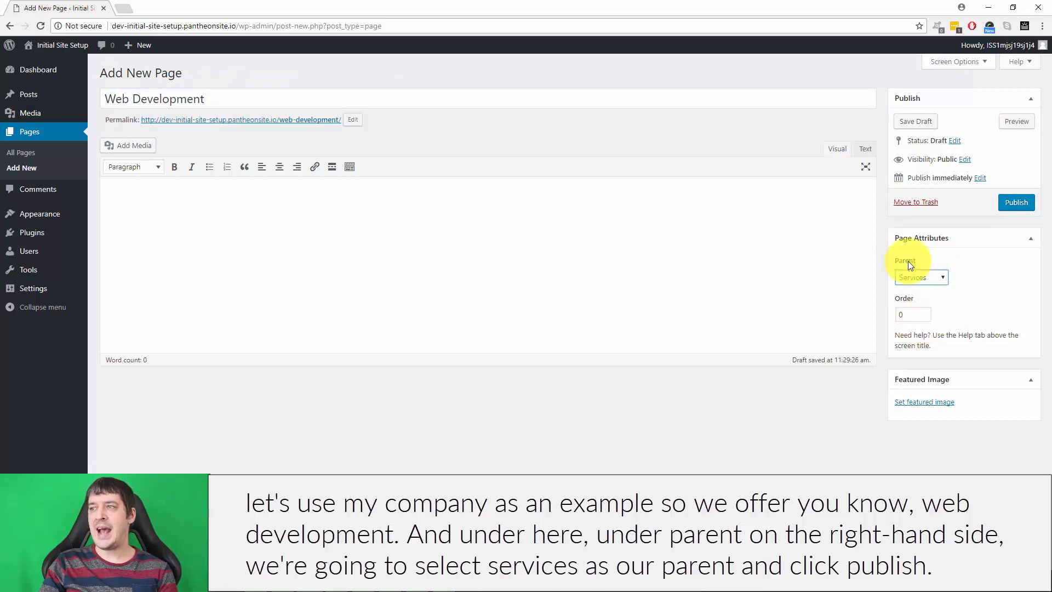
pyautogui.click(1016, 202)
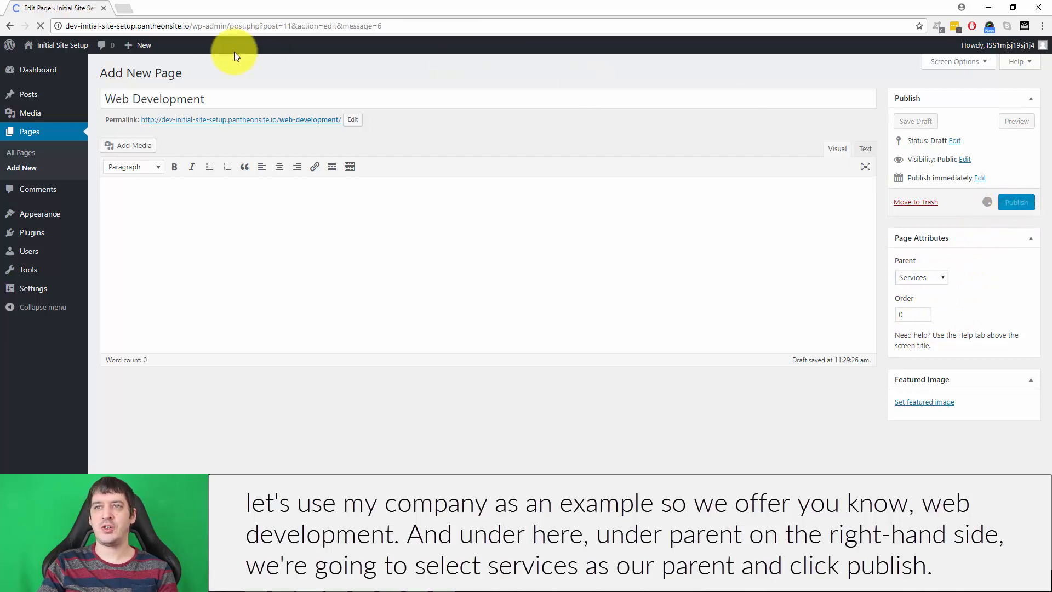
# Create and publish an empty page titled "Web Design" with Services as its parent.
pyautogui.click(174, 72)
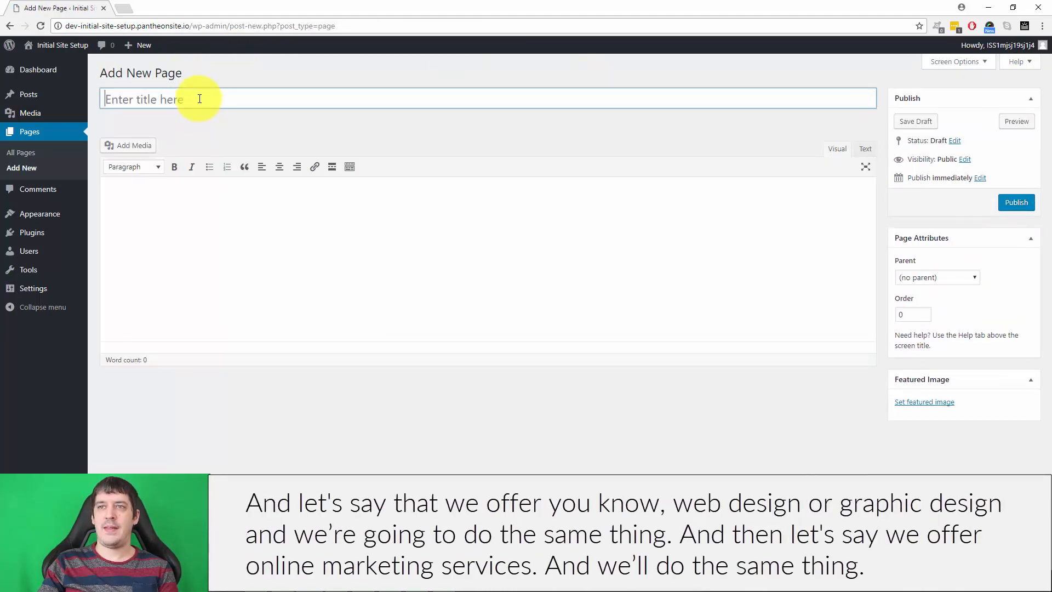
pyautogui.click(200, 99)
pyautogui.write('Web De')
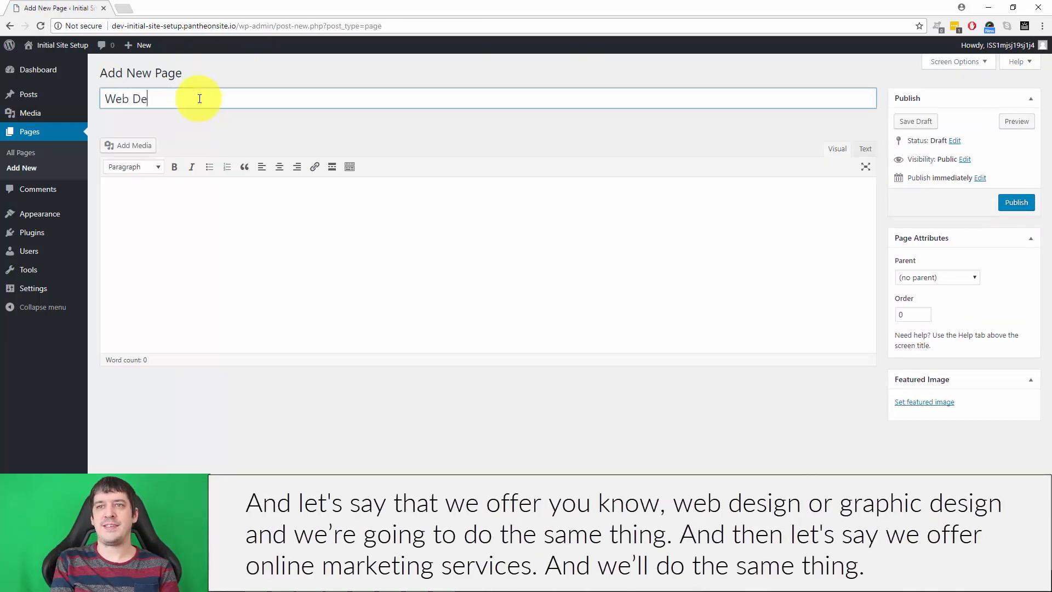
pyautogui.write('sign')
pyautogui.click(943, 277)
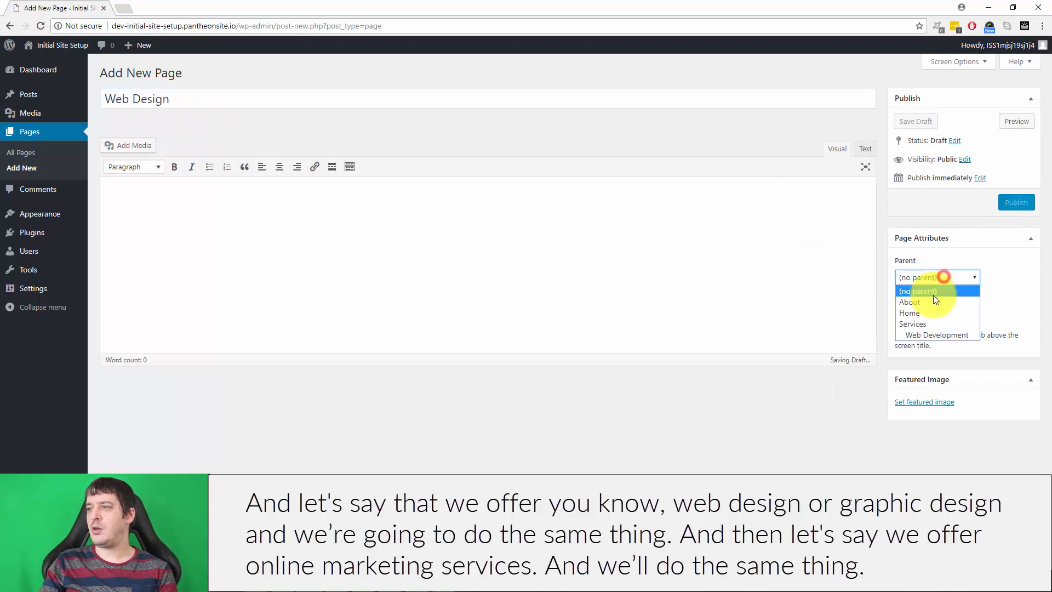
pyautogui.click(921, 324)
pyautogui.click(1015, 202)
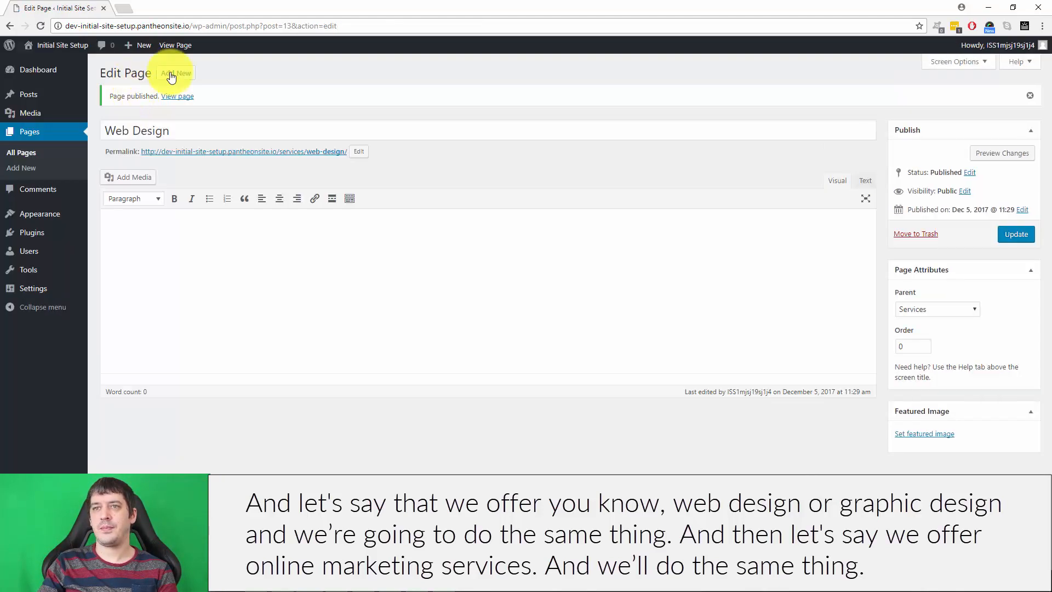
# Create and publish an empty page titled "Online Marketing" with Services as its parent.
pyautogui.click(173, 74)
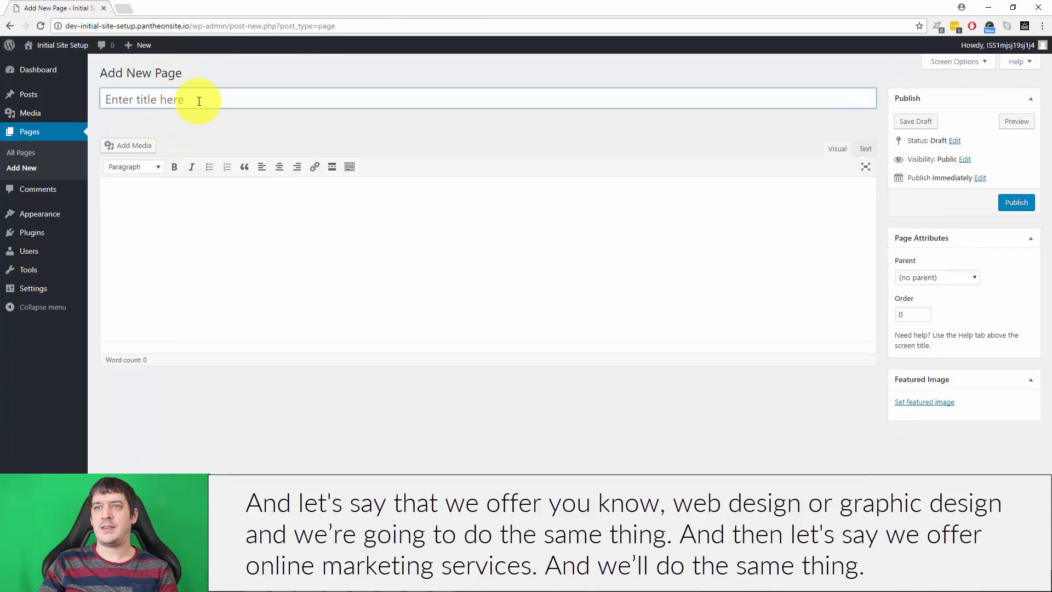
pyautogui.click(199, 101)
pyautogui.write('Online ')
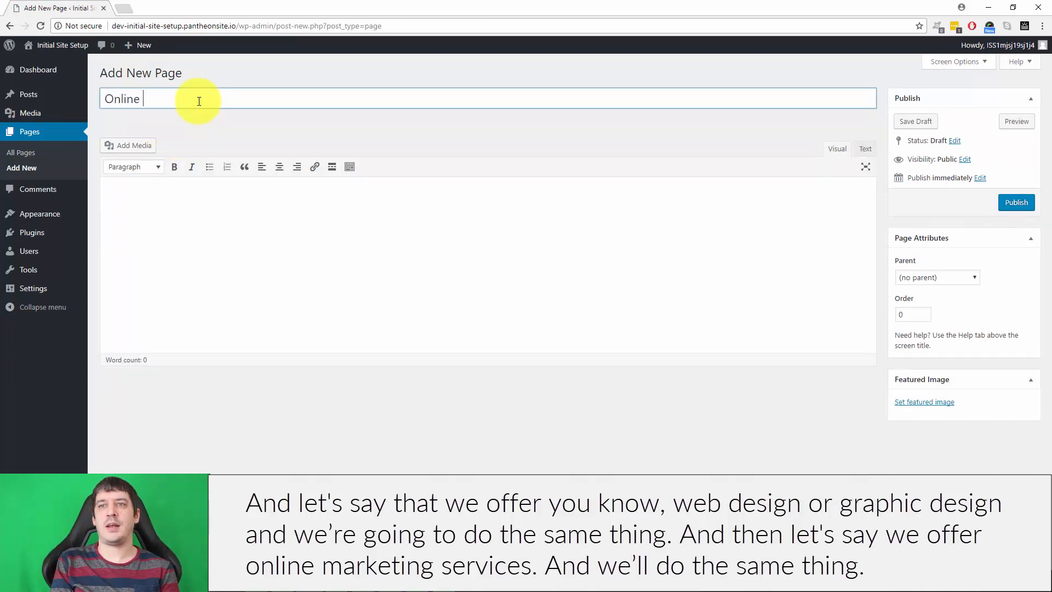
pyautogui.write('Marketing')
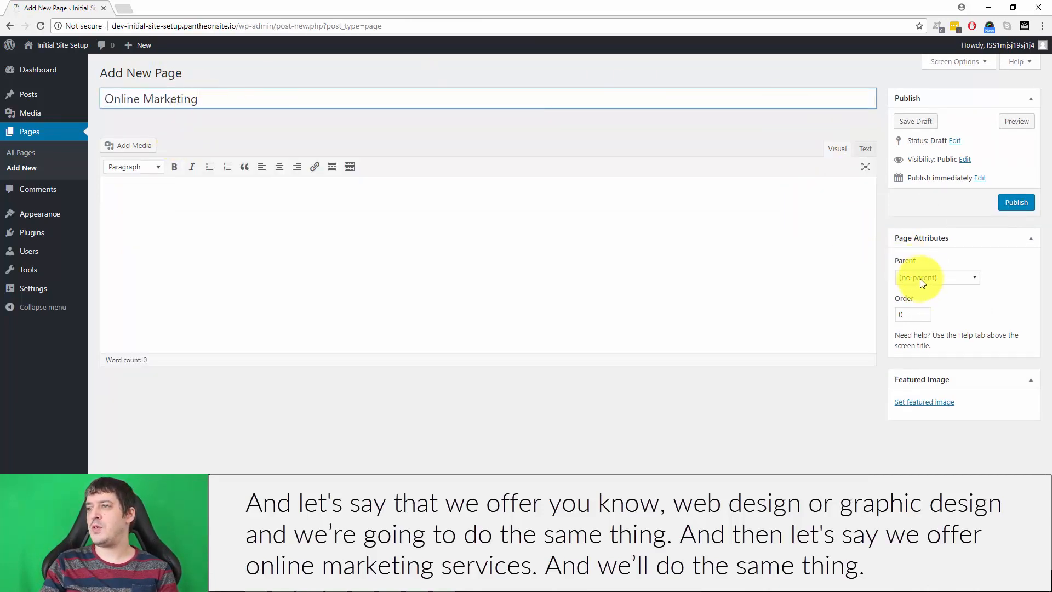
pyautogui.click(922, 277)
pyautogui.click(916, 322)
pyautogui.click(1015, 199)
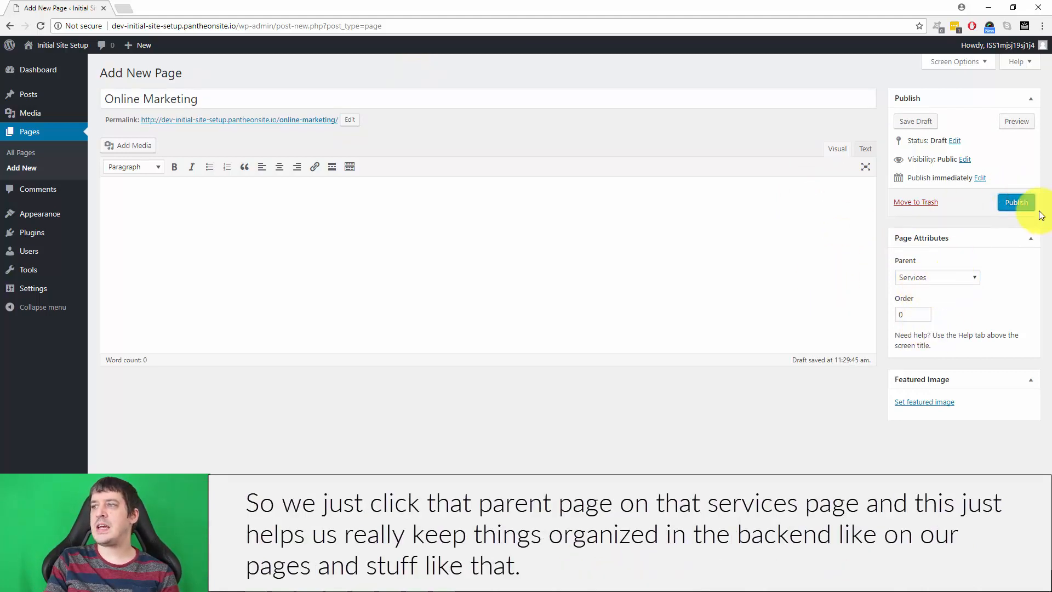
pyautogui.click(1026, 202)
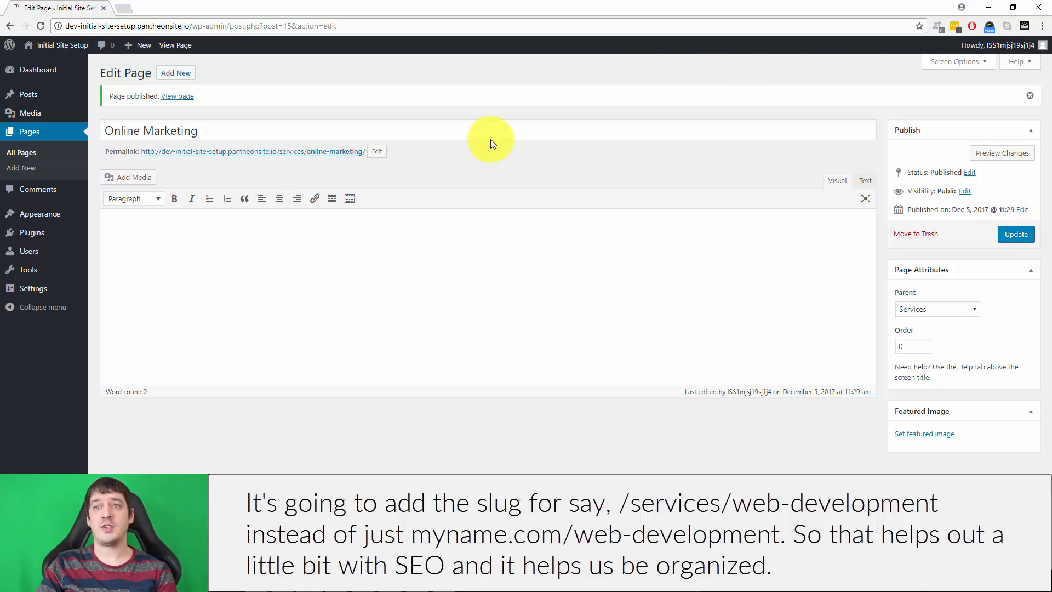
# Create and publish an empty page titled "Blog" with no parent page.
pyautogui.click(164, 74)
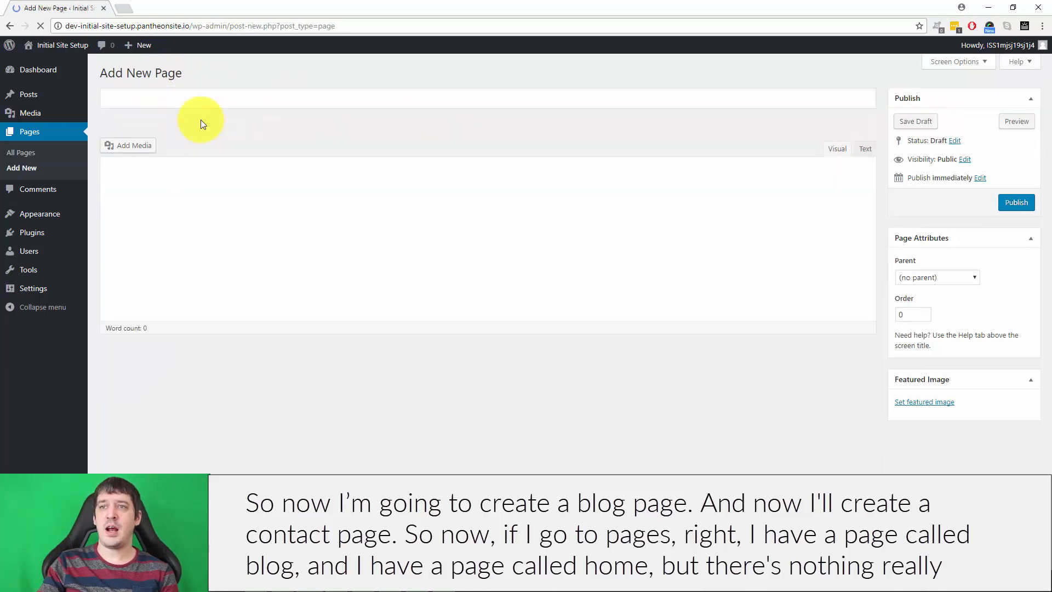
pyautogui.click(204, 99)
pyautogui.write('Blog')
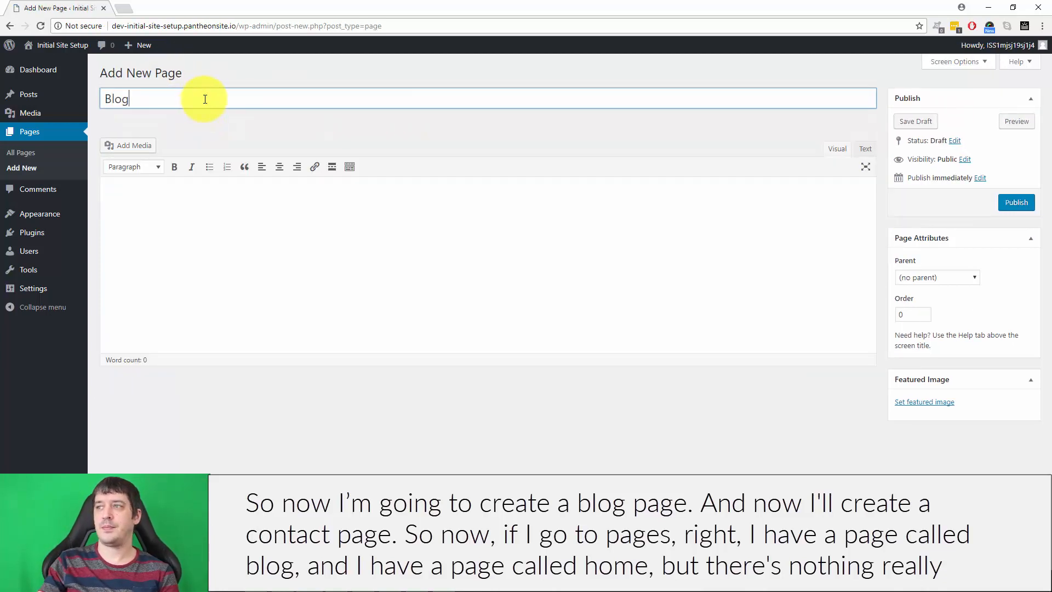
pyautogui.click(1013, 203)
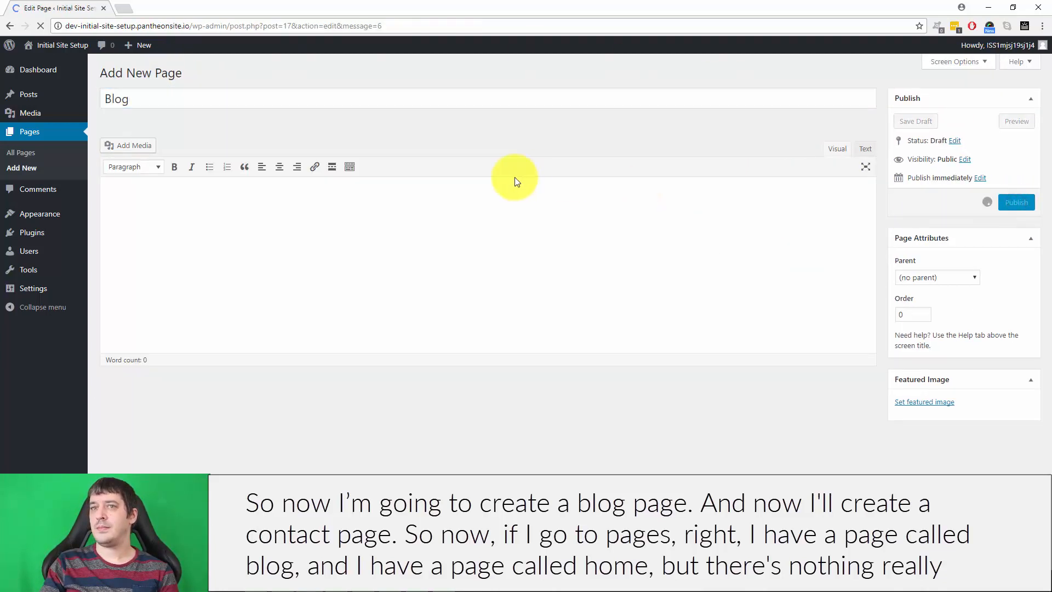
# Create and publish an empty page titled "Contact" with no parent page.
pyautogui.click(175, 73)
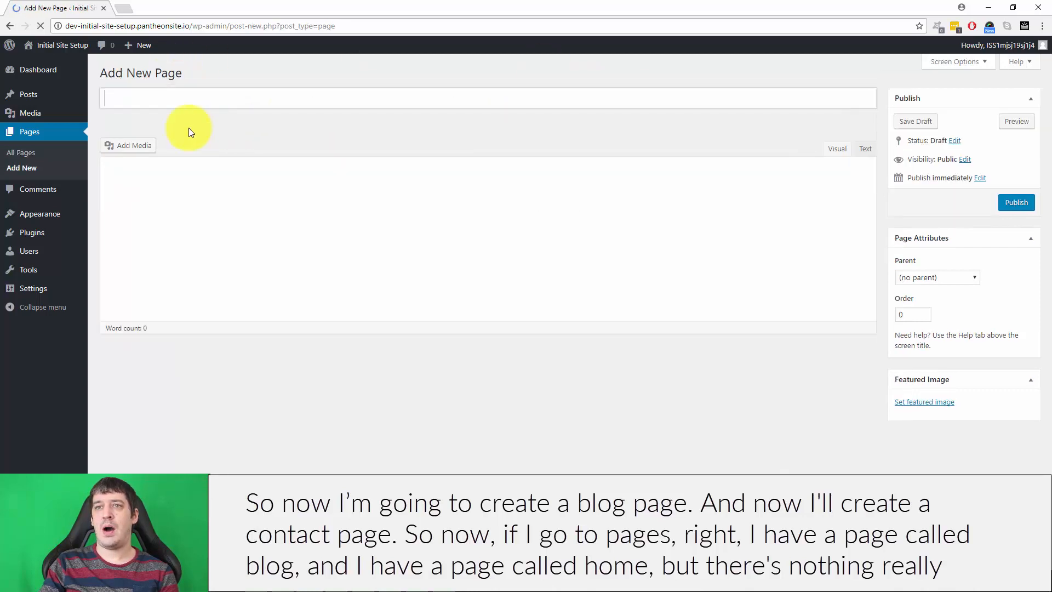
pyautogui.click(180, 104)
pyautogui.write('Contactr')
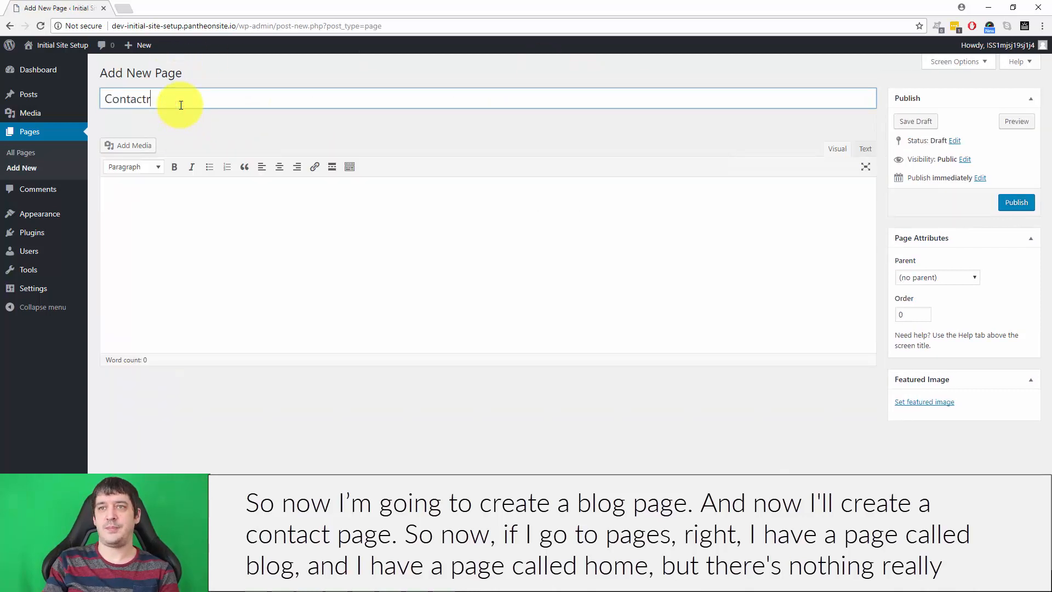
pyautogui.click(1014, 202)
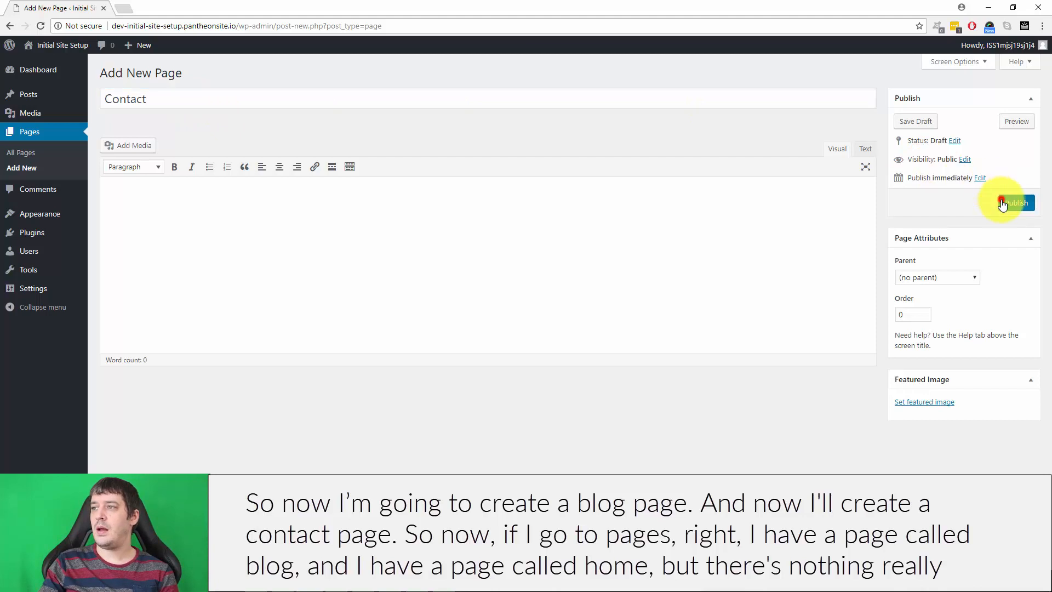
# From the list of all pages, view the live Home page in a new tab and check its address.
pyautogui.click(18, 133)
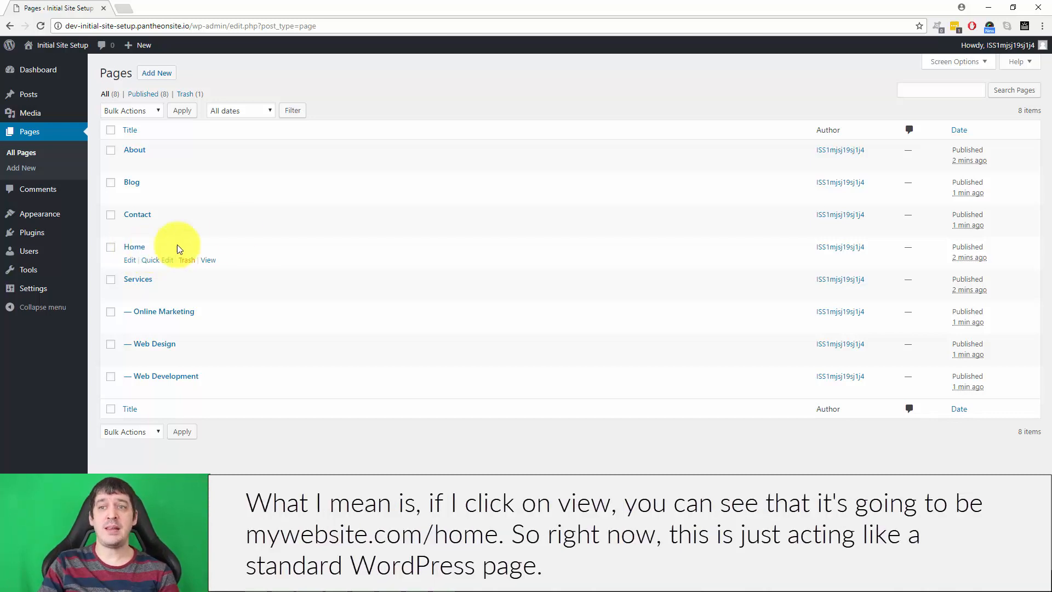
pyautogui.rightClick(210, 260)
pyautogui.click(258, 268)
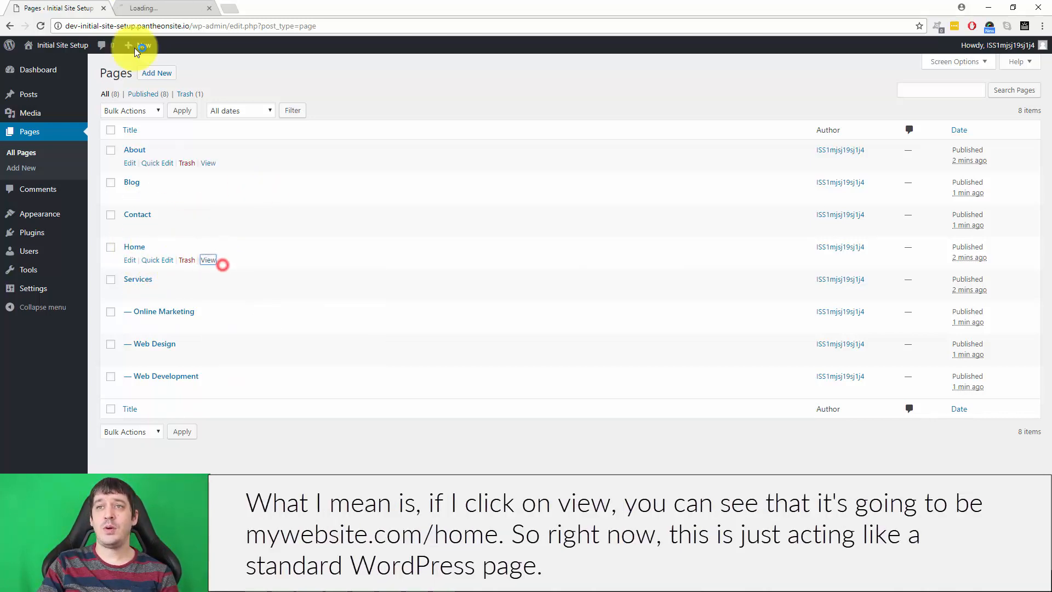
pyautogui.click(143, 8)
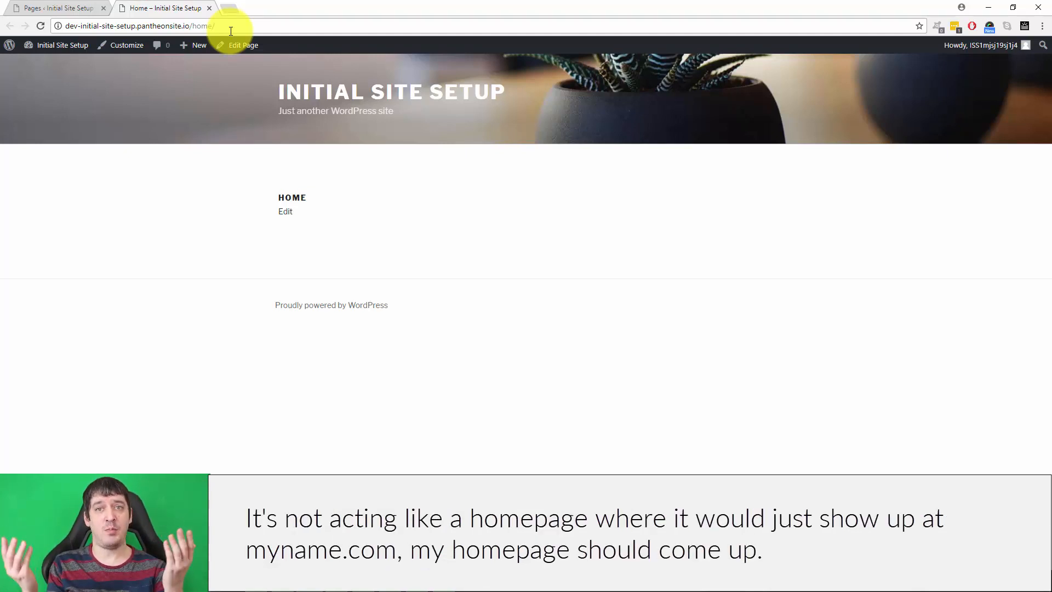
pyautogui.click(55, 8)
# View the live Blog page in a new tab and compare its content with the site's list of posts.
pyautogui.moveTo(148, 195)
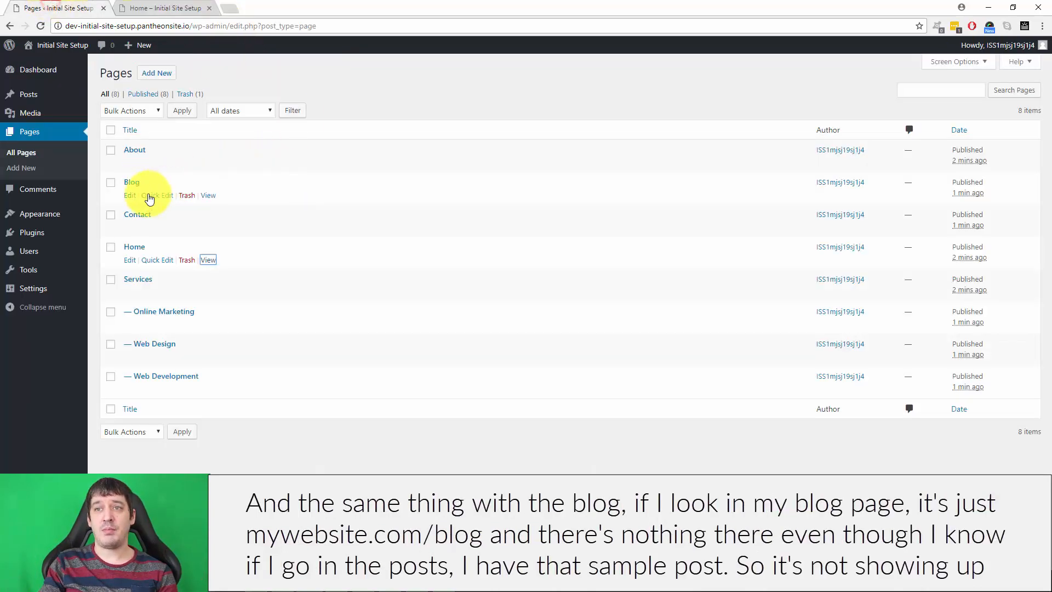
pyautogui.rightClick(210, 199)
pyautogui.click(241, 203)
pyautogui.click(266, 8)
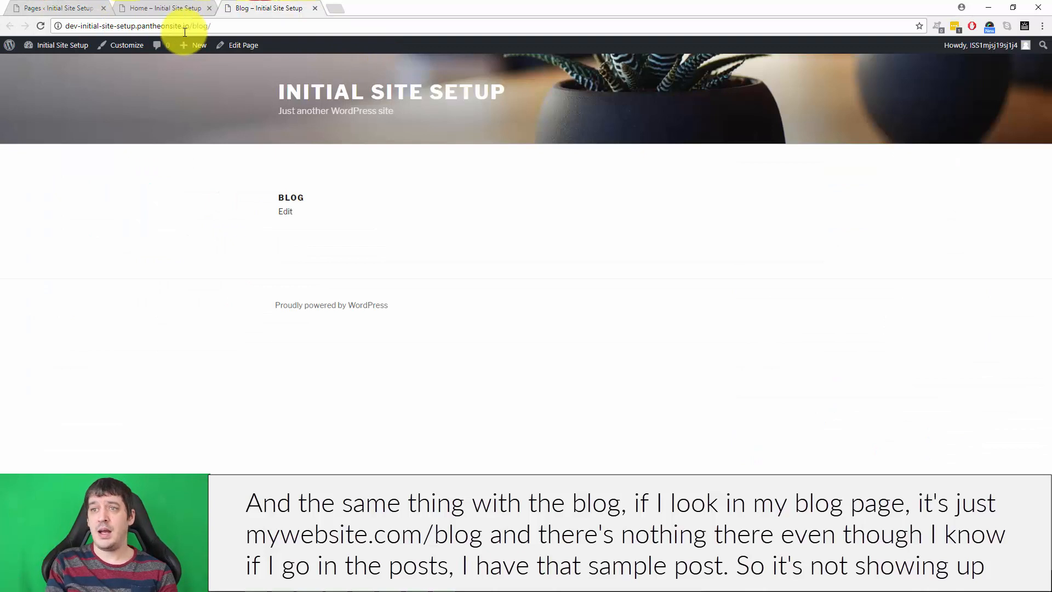
pyautogui.click(59, 7)
pyautogui.click(34, 99)
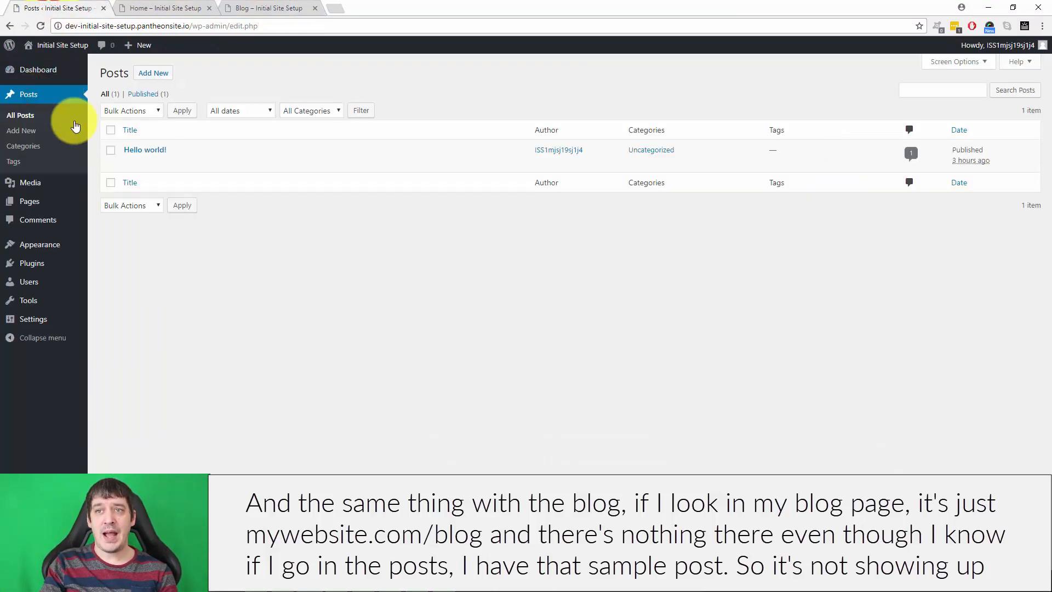
pyautogui.click(282, 5)
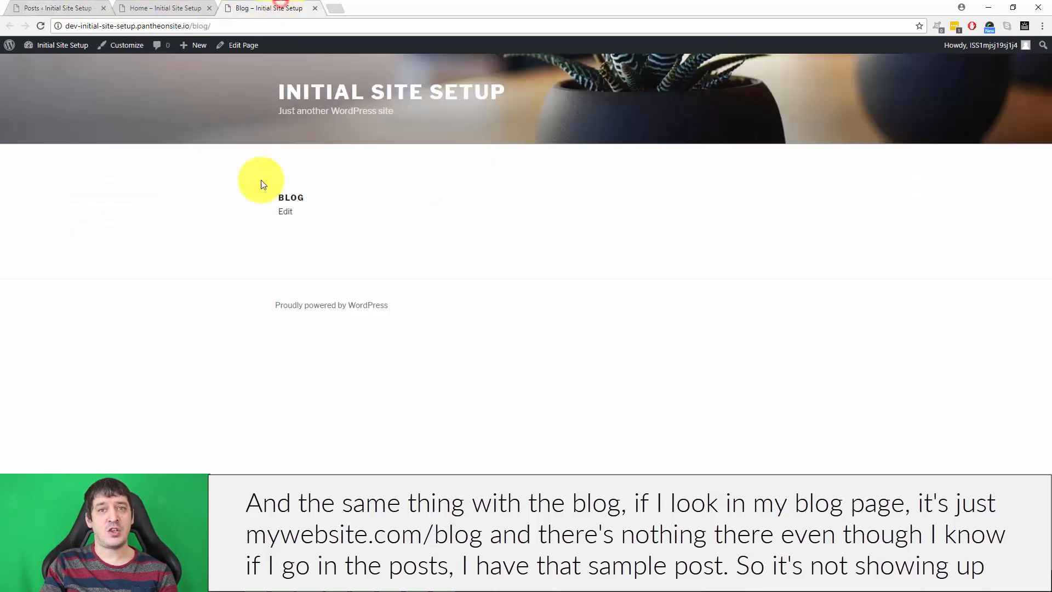
# Return to the admin area and open the Reading settings.
pyautogui.click(51, 4)
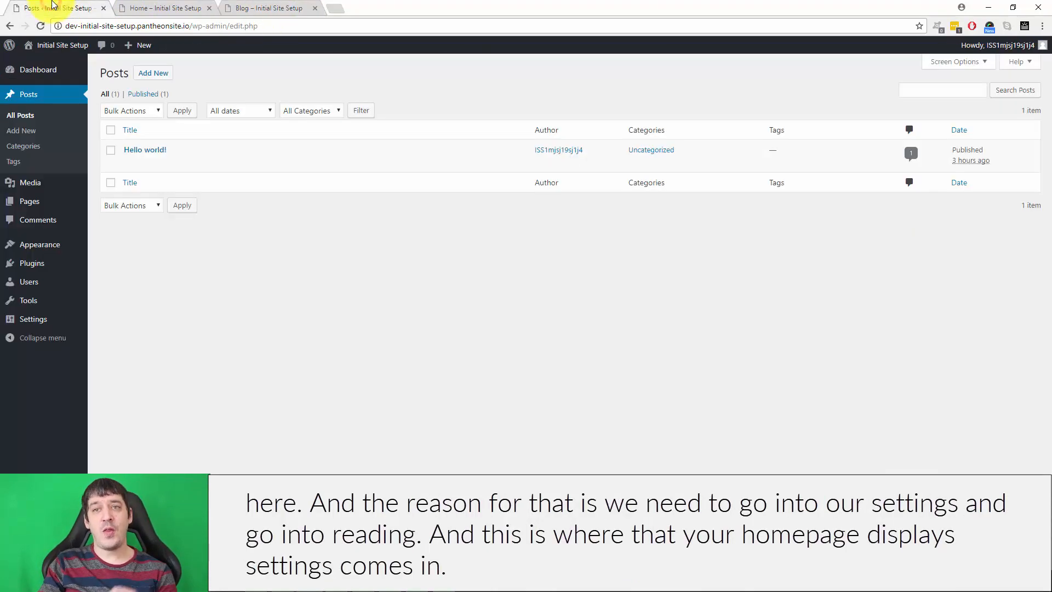
pyautogui.moveTo(34, 330)
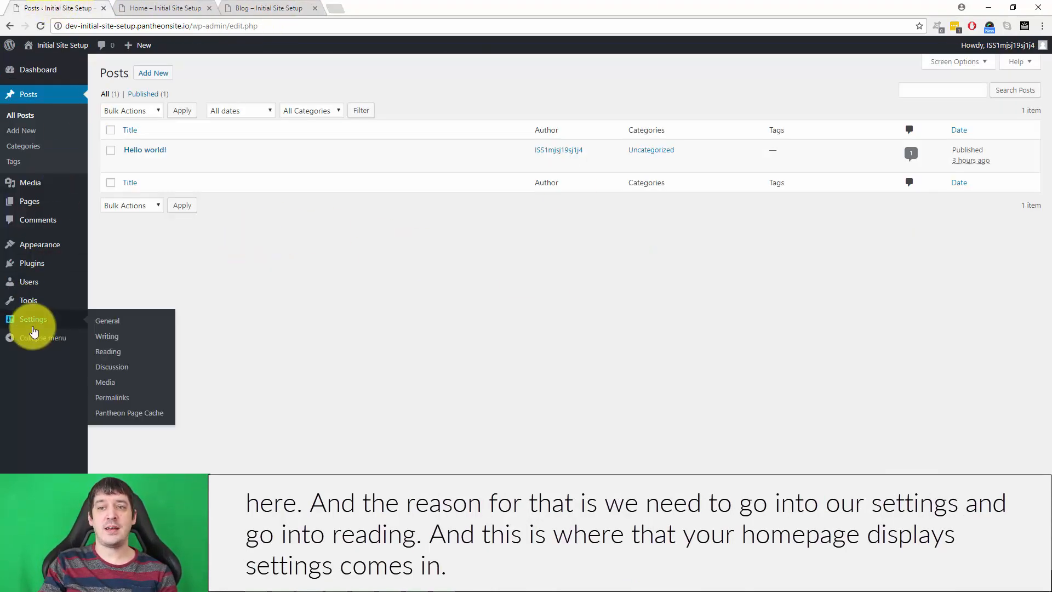
pyautogui.click(113, 351)
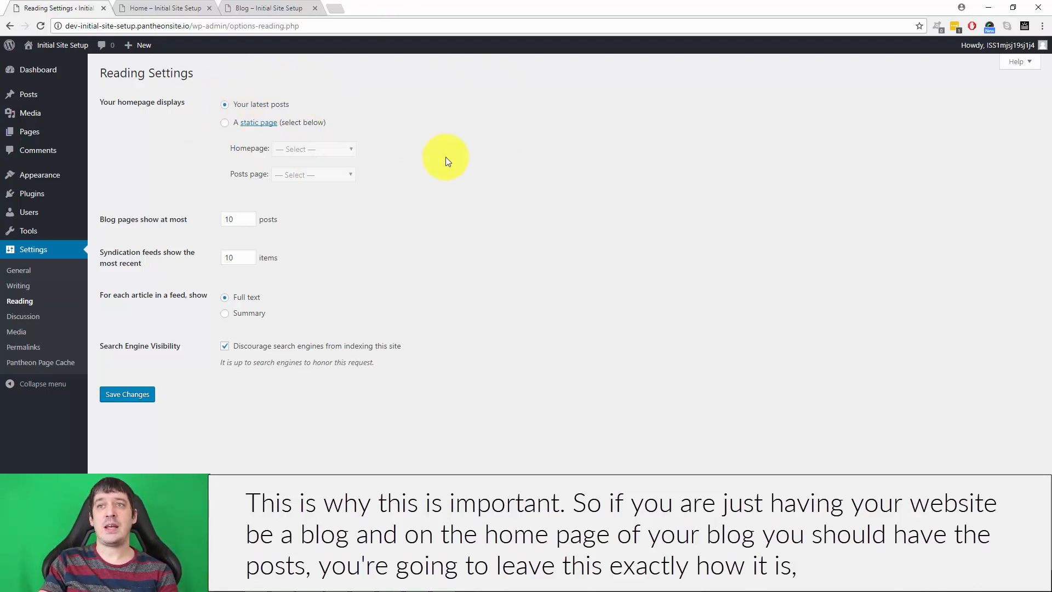
# Load the site's root address in the Home page tab, examine what the front page displays, and return to the Reading settings.
pyautogui.click(164, 7)
pyautogui.click(412, 104)
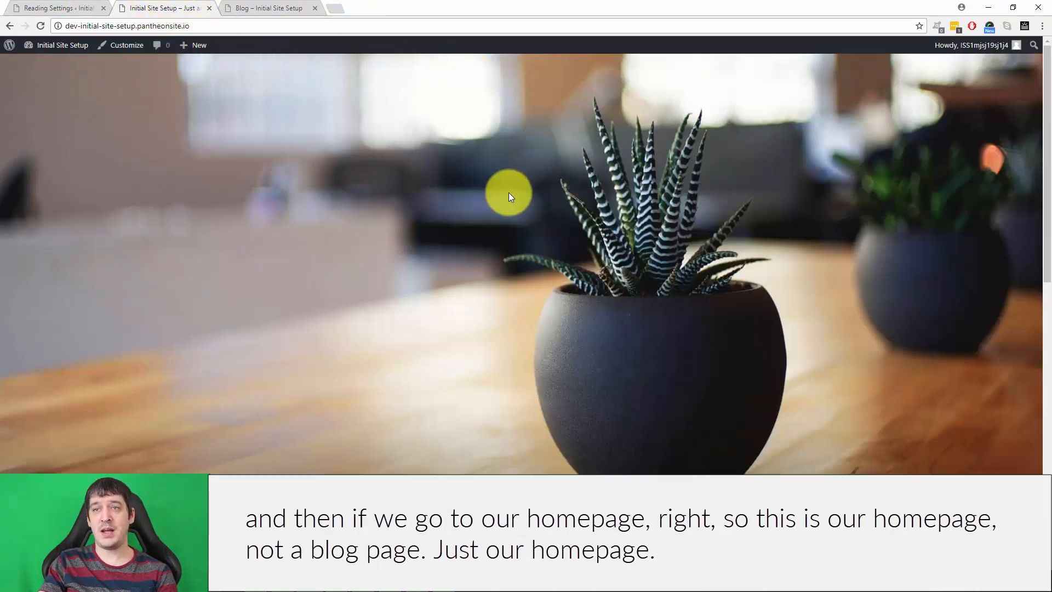
pyautogui.scroll(-8, 509, 193)
pyautogui.scroll(3, 595, 235)
pyautogui.scroll(-1, 460, 263)
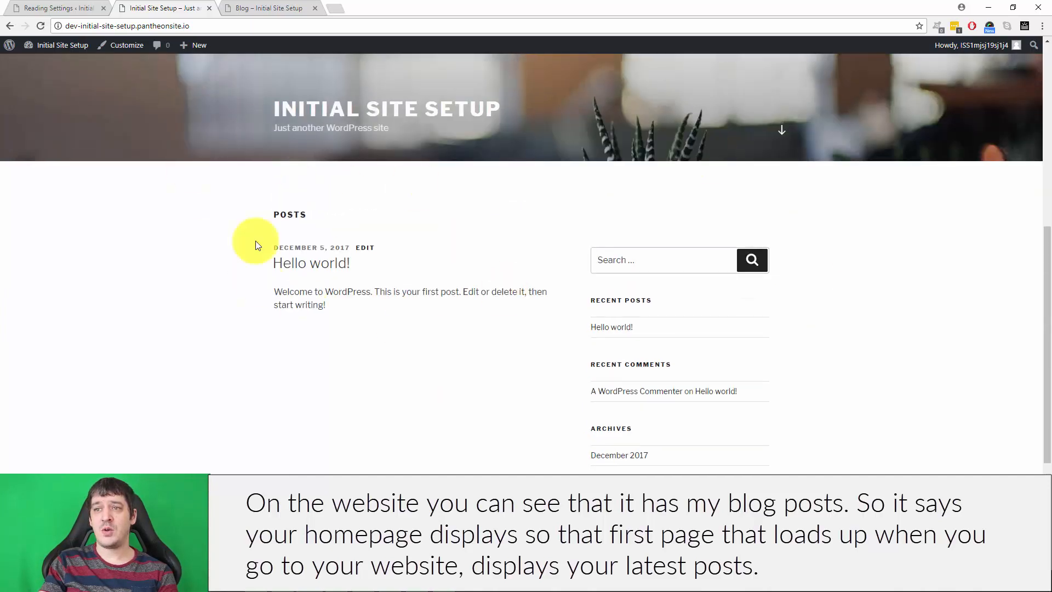
pyautogui.click(84, 5)
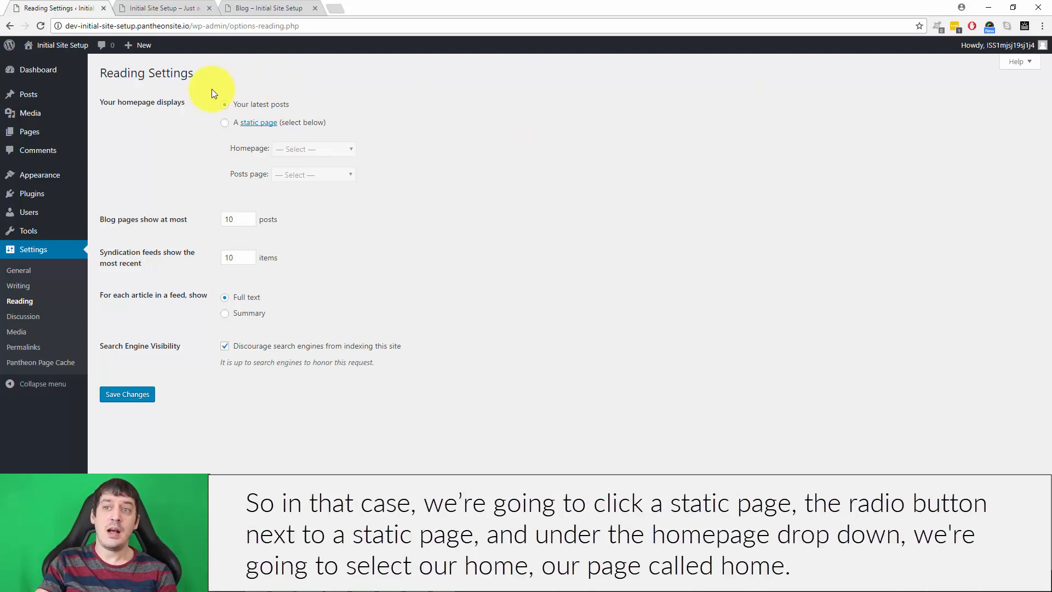
# Make the homepage display a static page, with Home as the homepage and Blog as the posts page, and save the settings.
pyautogui.click(225, 124)
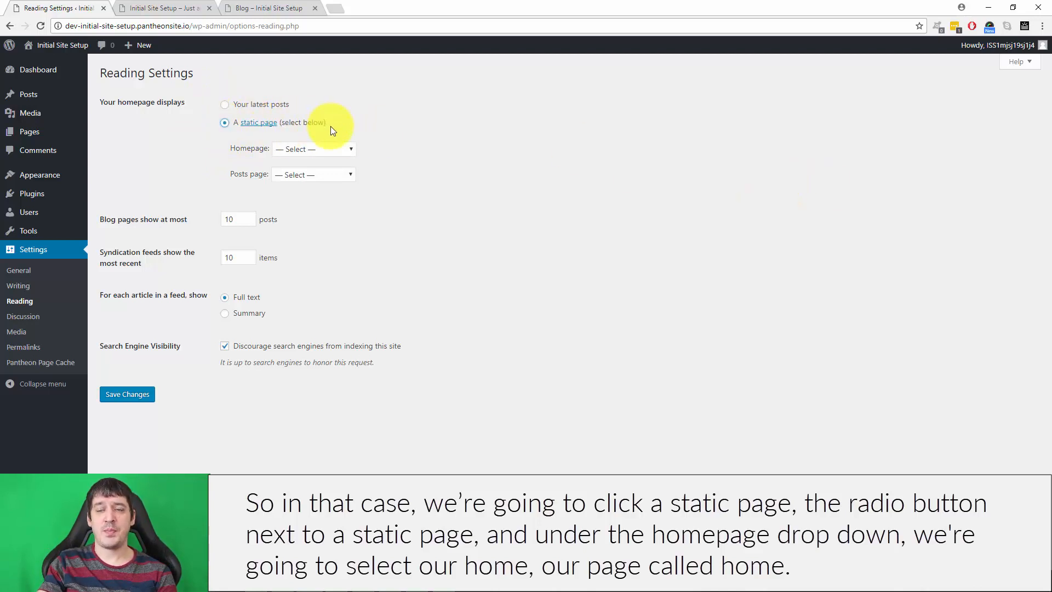
pyautogui.click(295, 150)
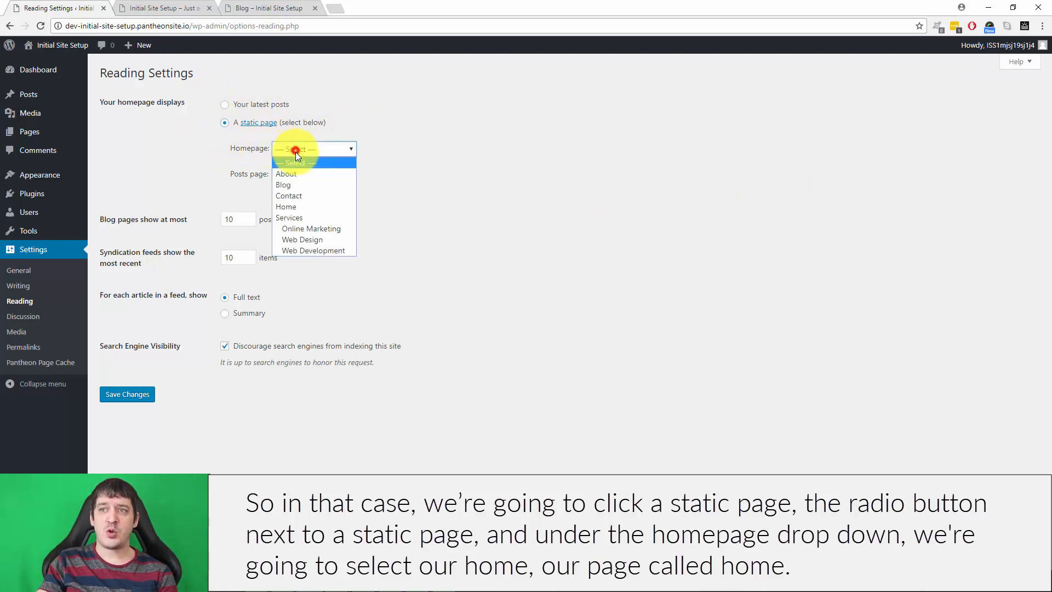
pyautogui.click(293, 207)
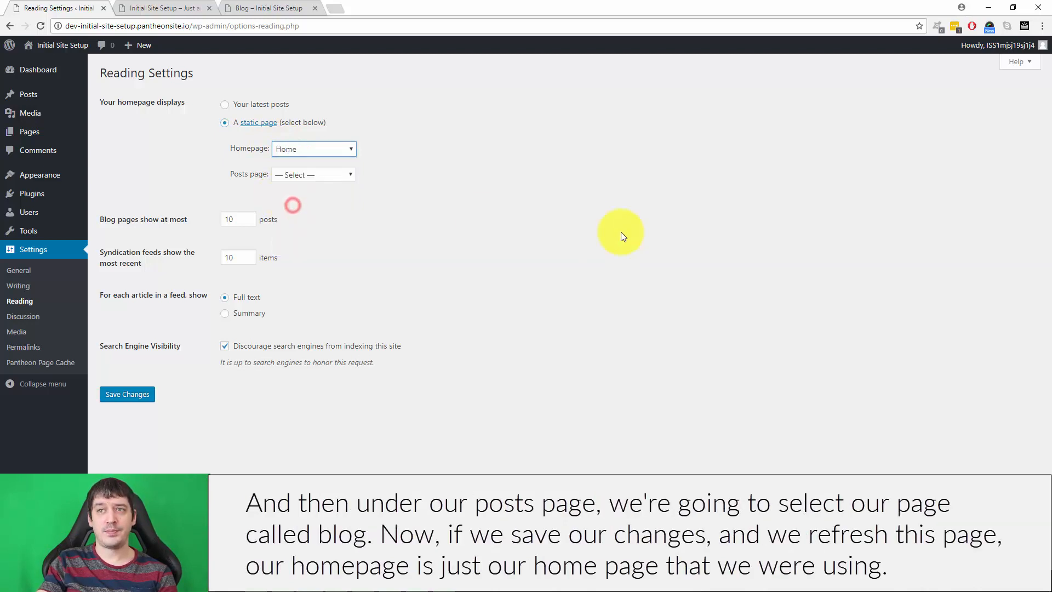
pyautogui.click(313, 175)
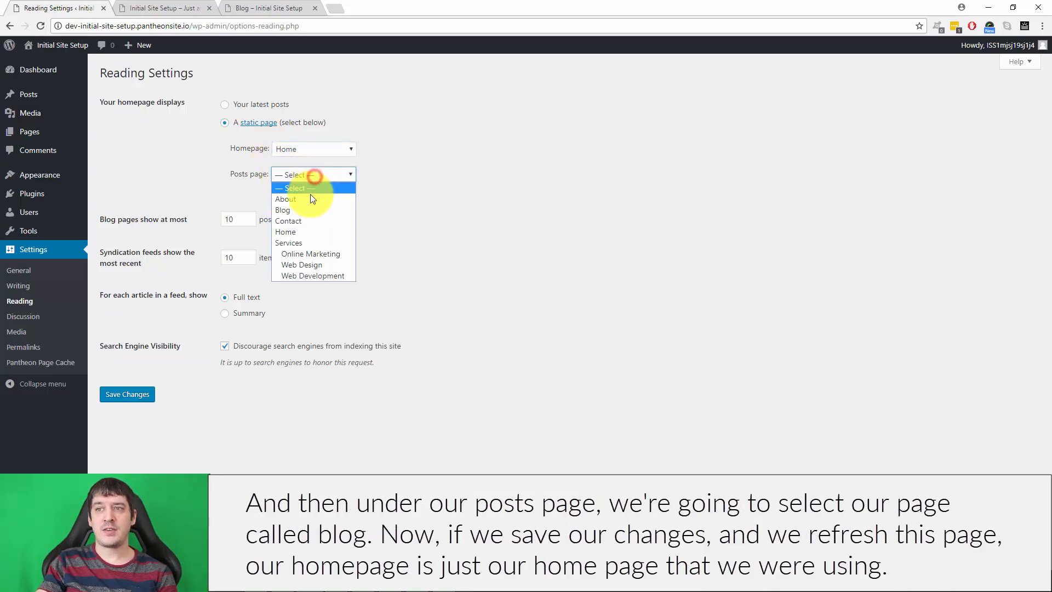
pyautogui.click(304, 212)
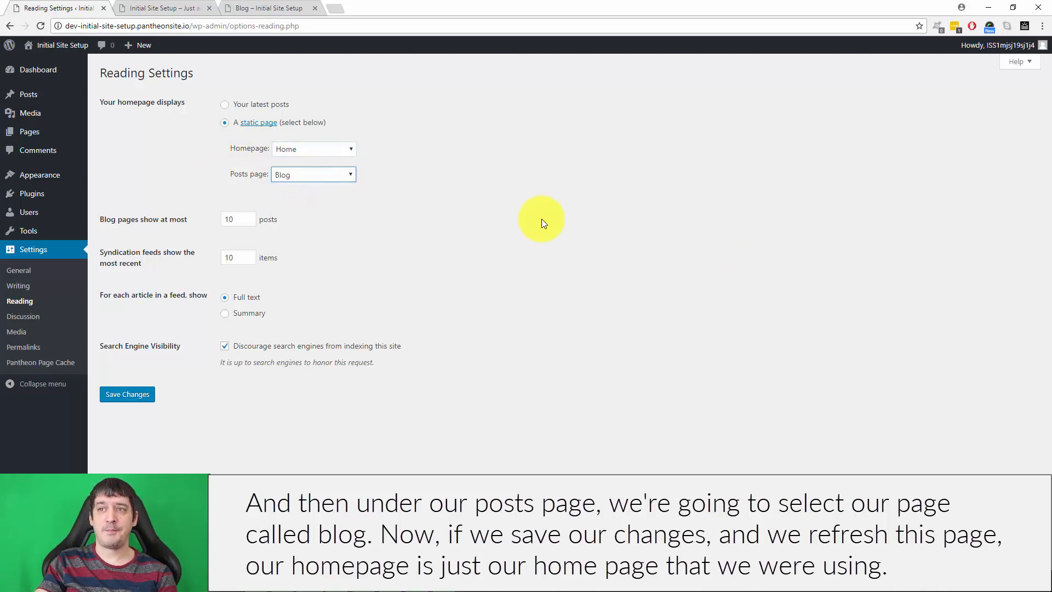
pyautogui.click(113, 394)
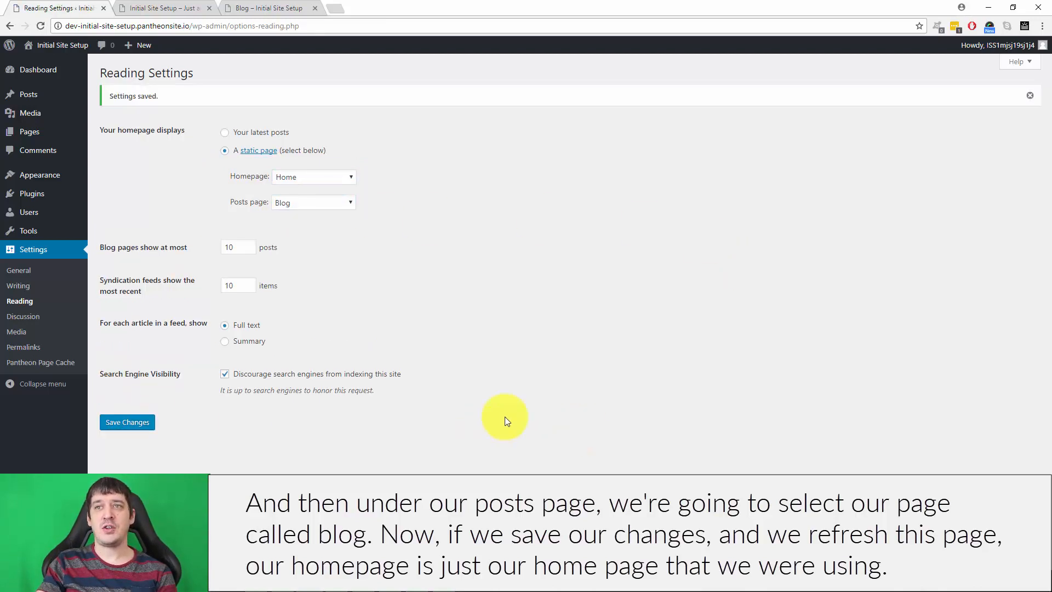
# Reload the live front page to check its content, and load the site's /blog address in the same tab.
pyautogui.click(134, 5)
pyautogui.press('F5')
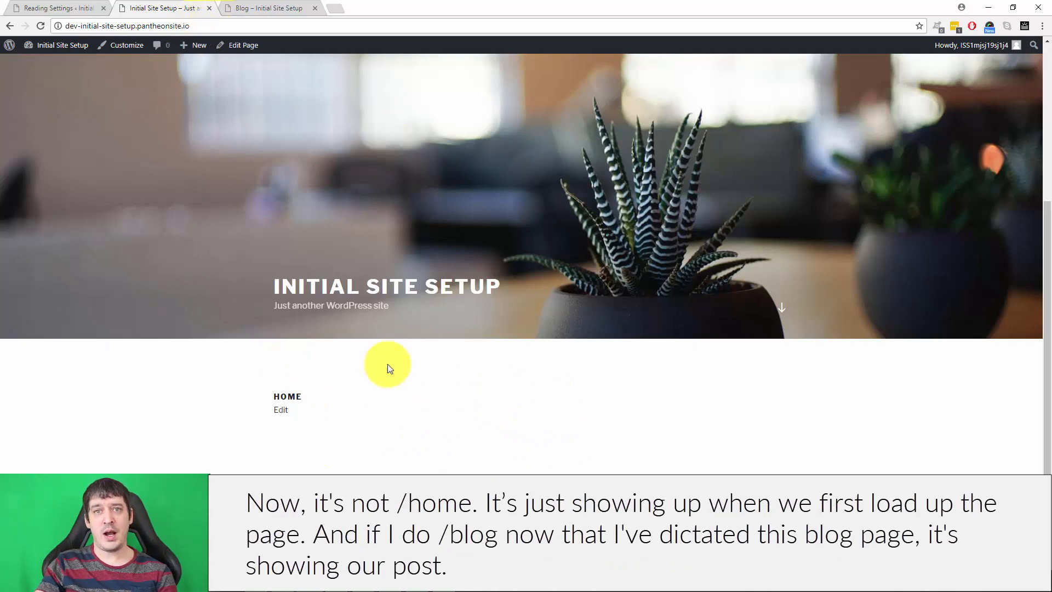
pyautogui.click(235, 27)
pyautogui.click(265, 25)
pyautogui.write('/blog')
pyautogui.press('Return')
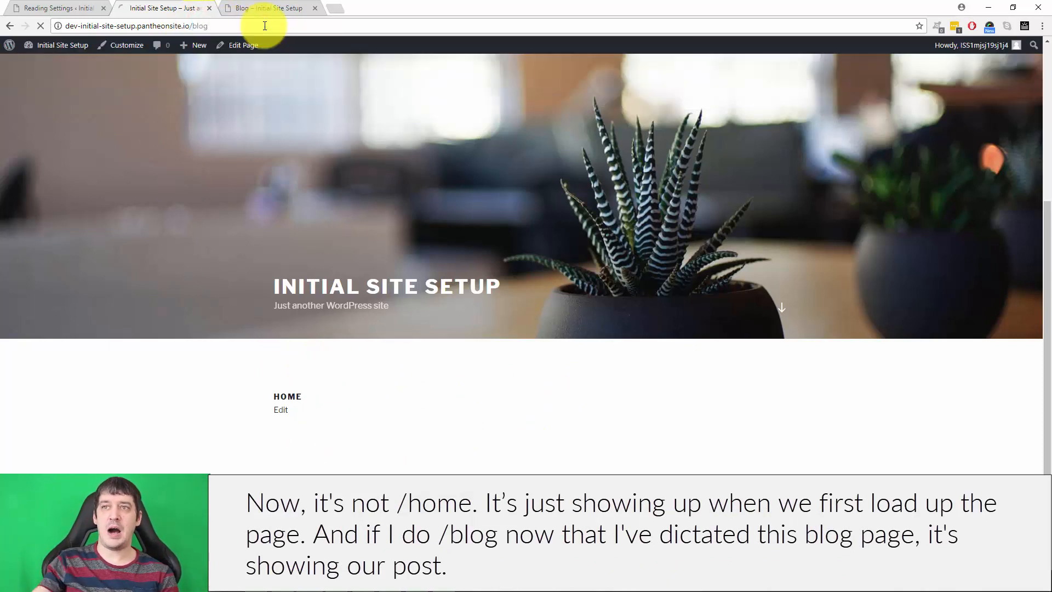
# Compare the Reading settings with the live blog page, and open the list of all pages to check their designations.
pyautogui.click(28, 9)
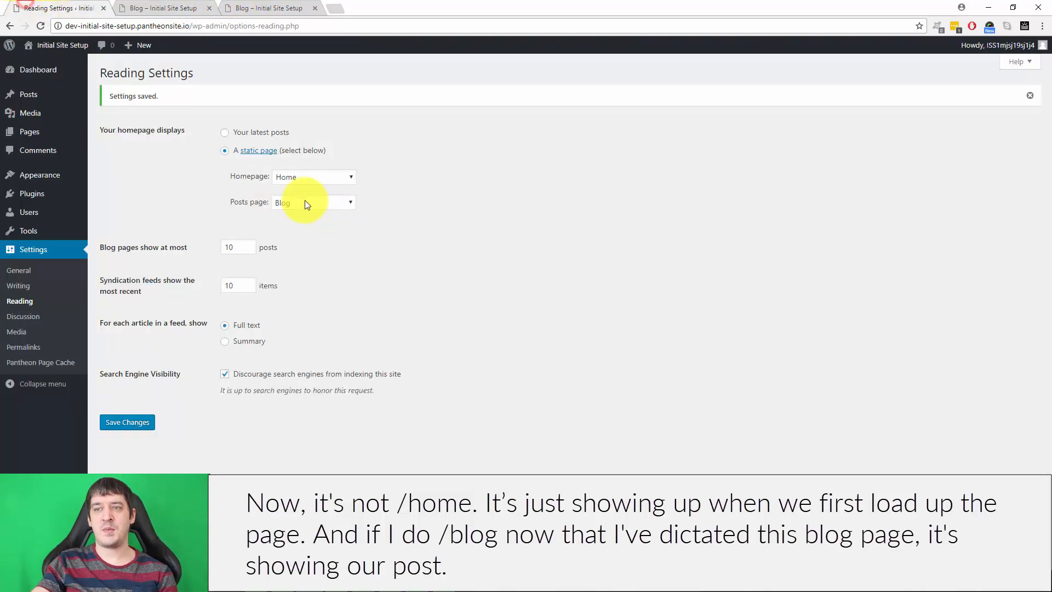
pyautogui.click(159, 8)
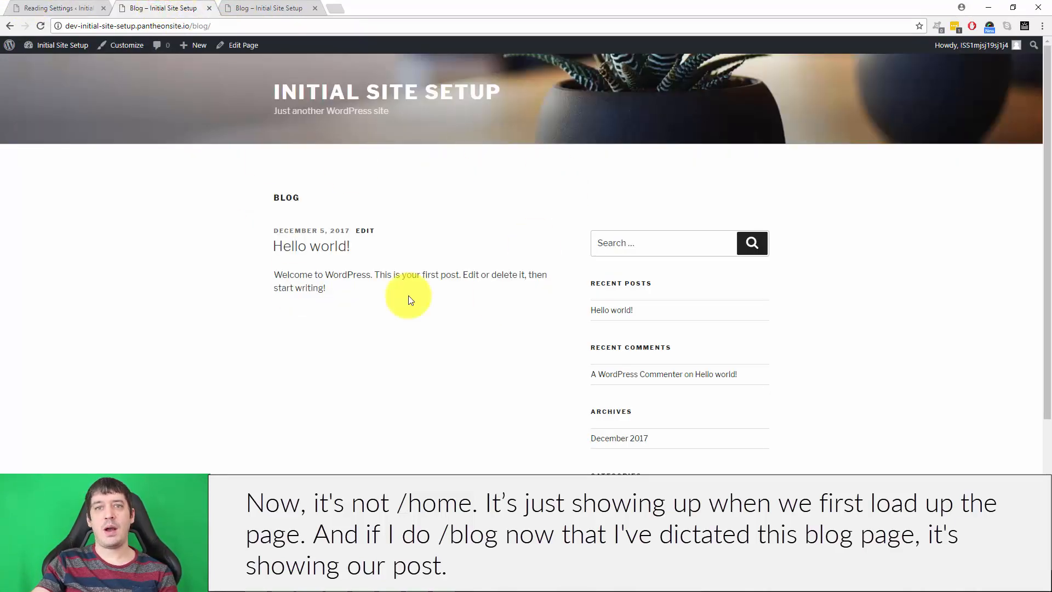
pyautogui.click(44, 7)
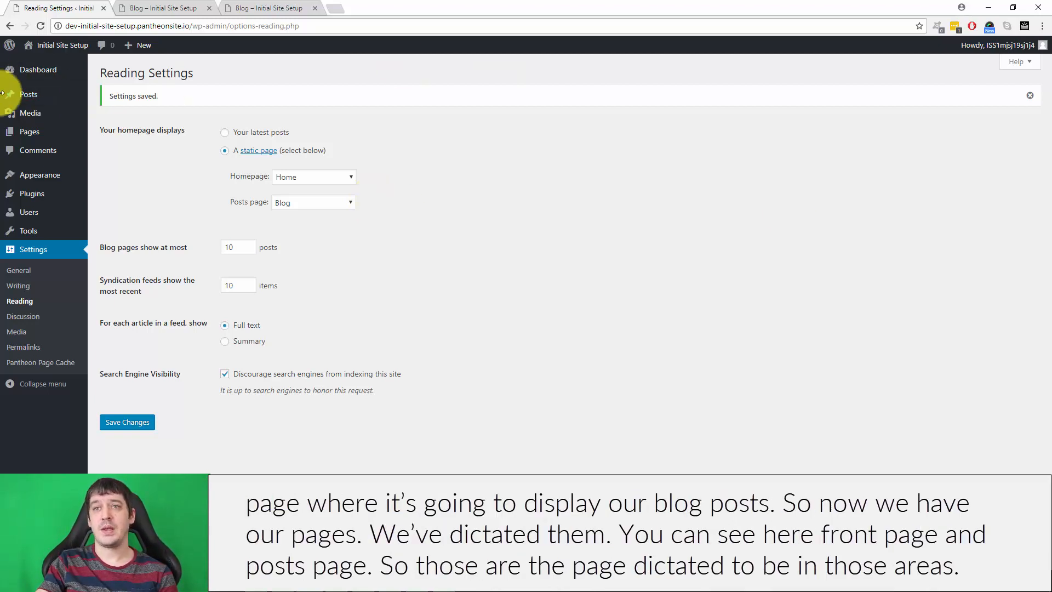
pyautogui.click(29, 131)
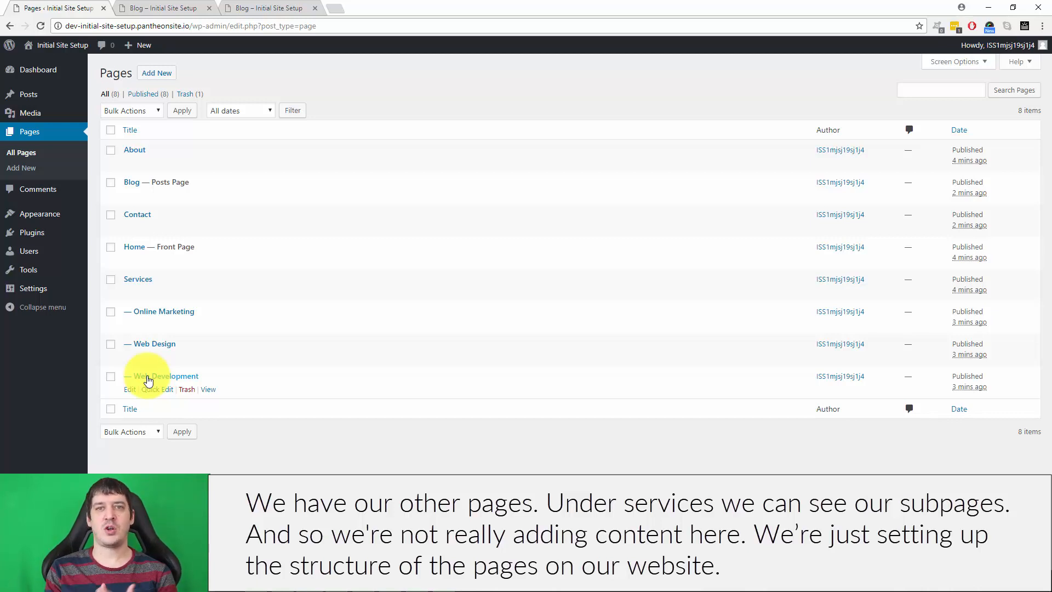
# Add two post categories named Web Development and Web Design.
pyautogui.click(44, 95)
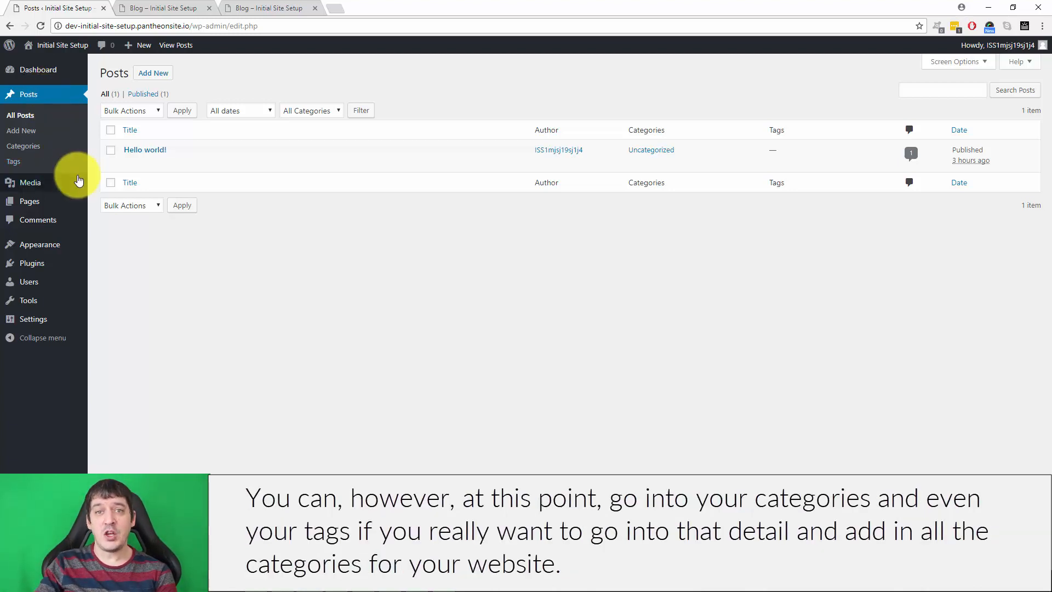
pyautogui.moveTo(77, 182)
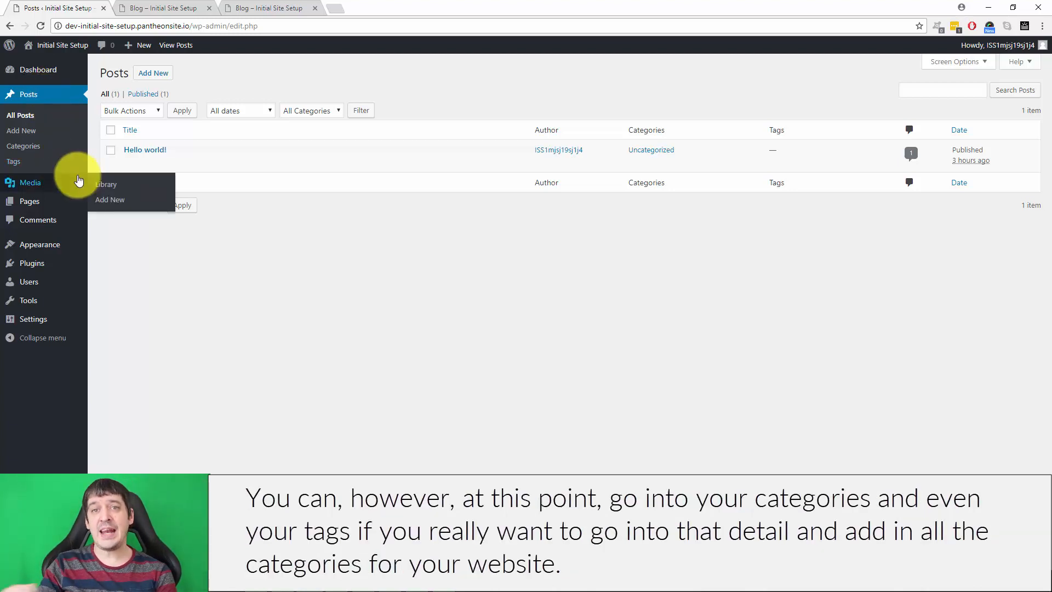
pyautogui.click(35, 154)
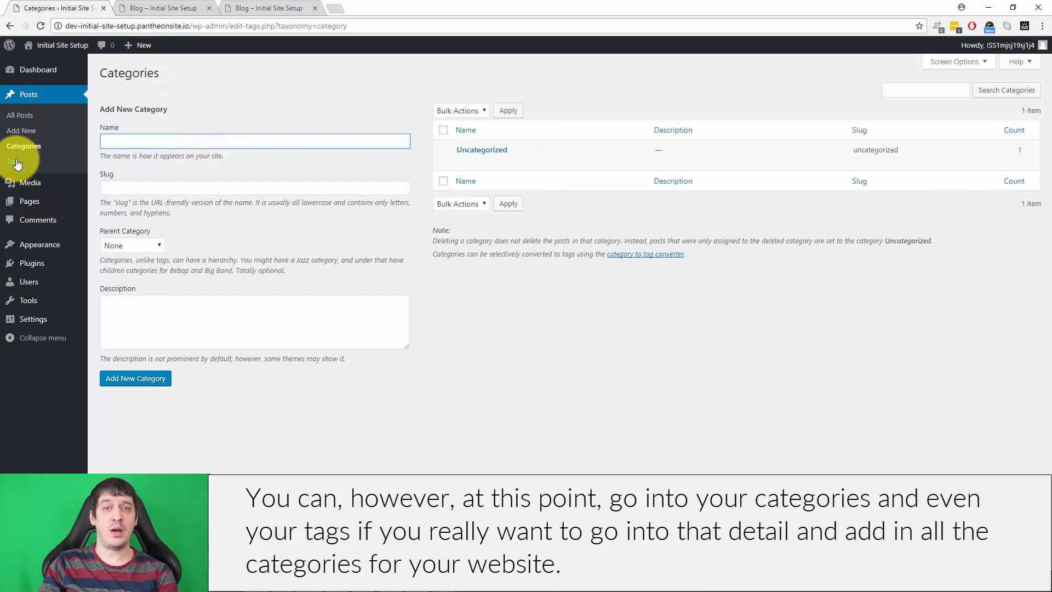
pyautogui.click(257, 139)
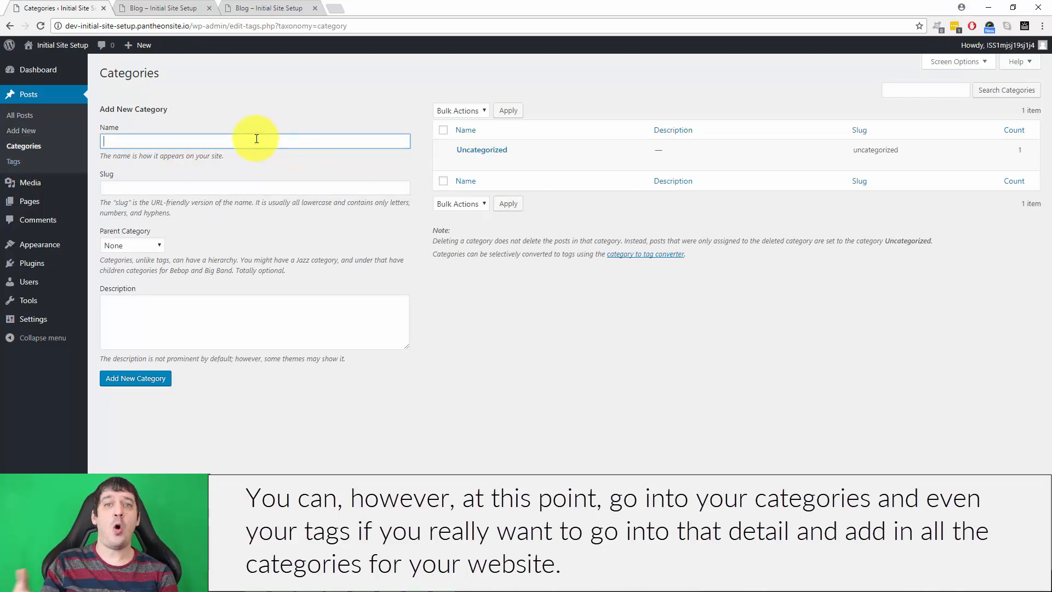
pyautogui.write('B')
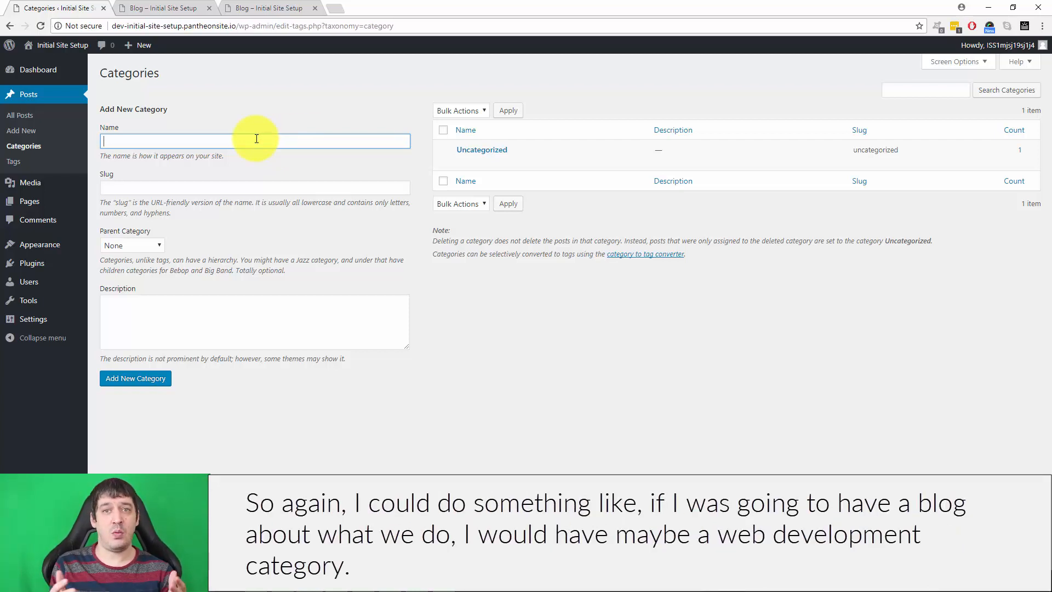
pyautogui.write('Web Development')
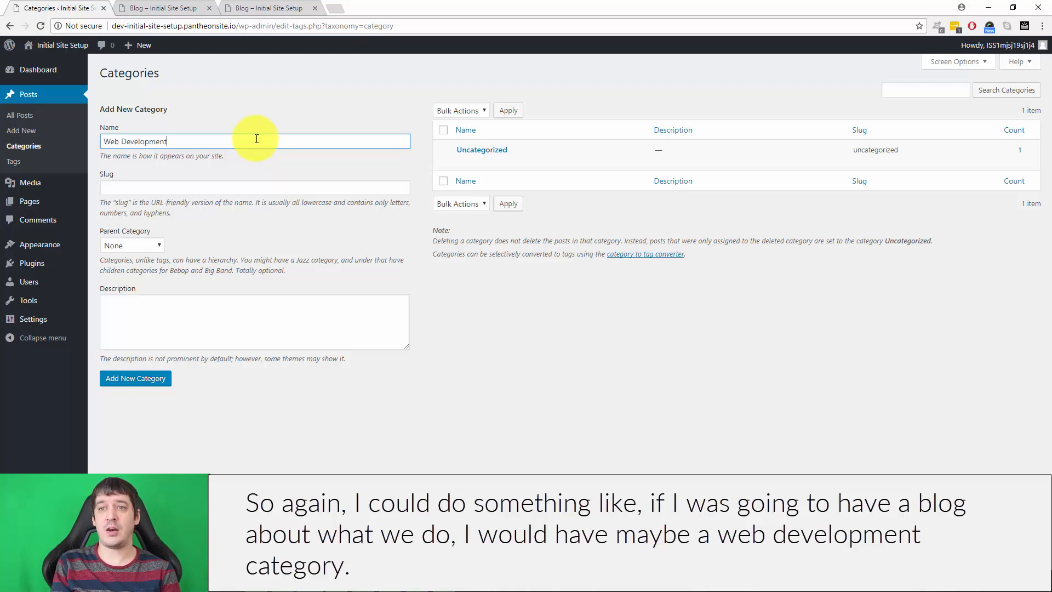
pyautogui.press('Return')
pyautogui.write('We')
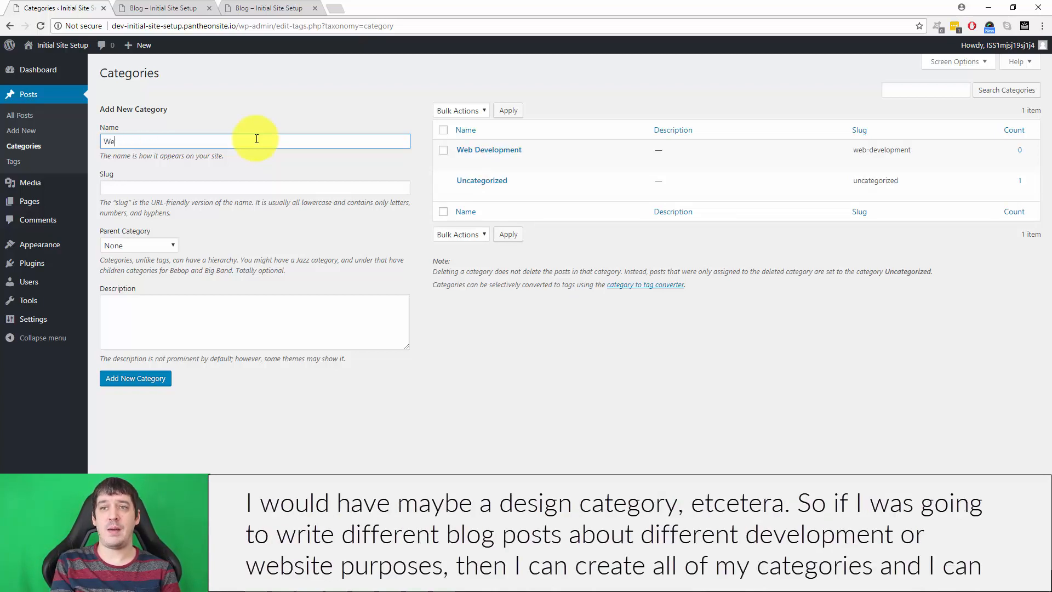
pyautogui.write('b Design')
pyautogui.press('Return')
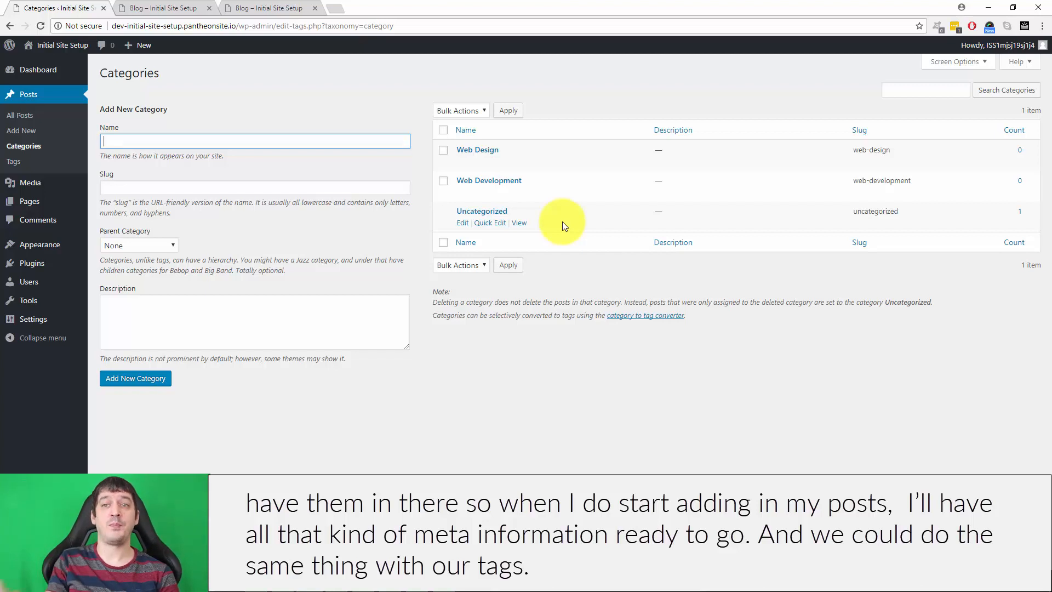
# Open the management page for post tags and examine it without adding a tag.
pyautogui.click(23, 161)
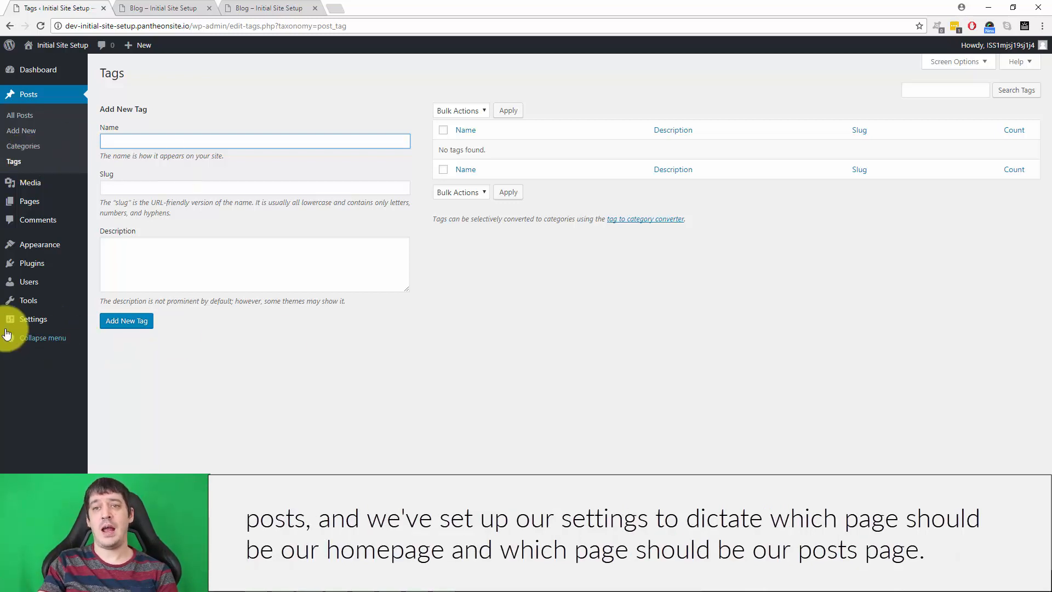
pyautogui.moveTo(37, 325)
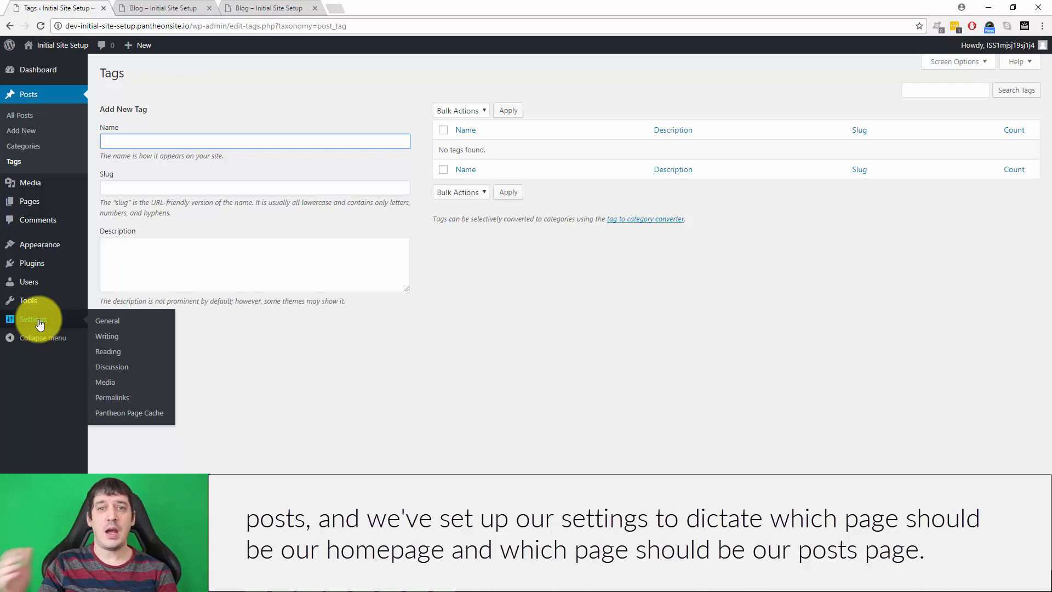
pyautogui.click(426, 397)
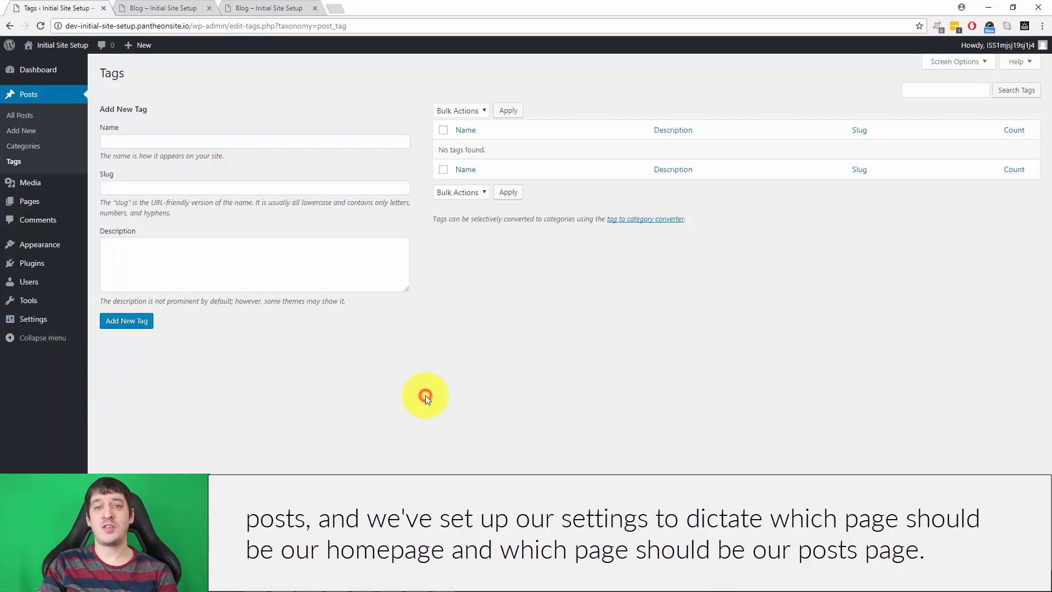
# Check the live blog page for a navigation menu and open the site's menu editor.
pyautogui.click(176, 7)
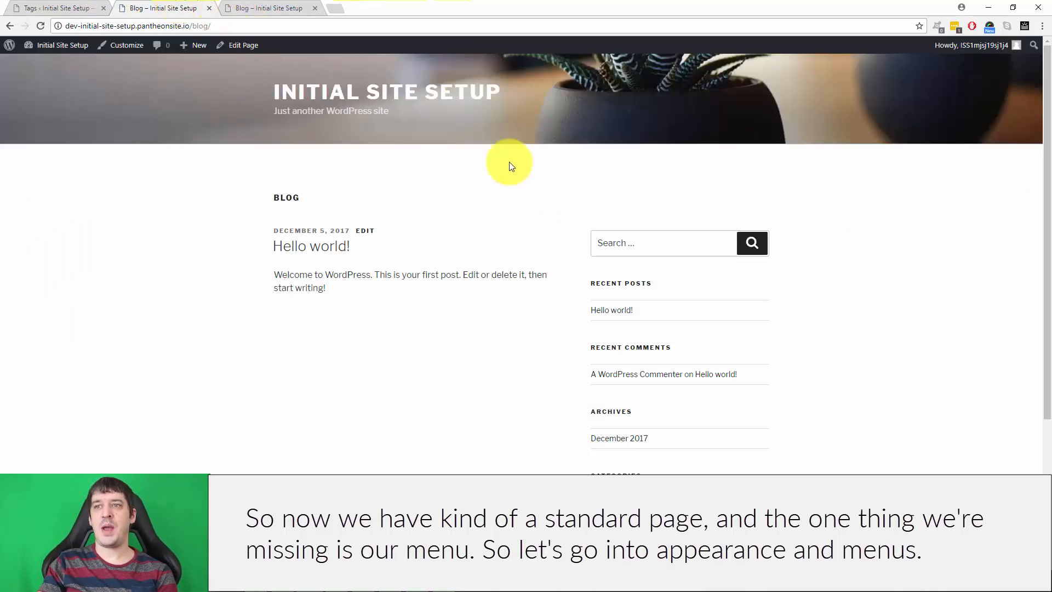
pyautogui.click(70, 8)
pyautogui.moveTo(44, 245)
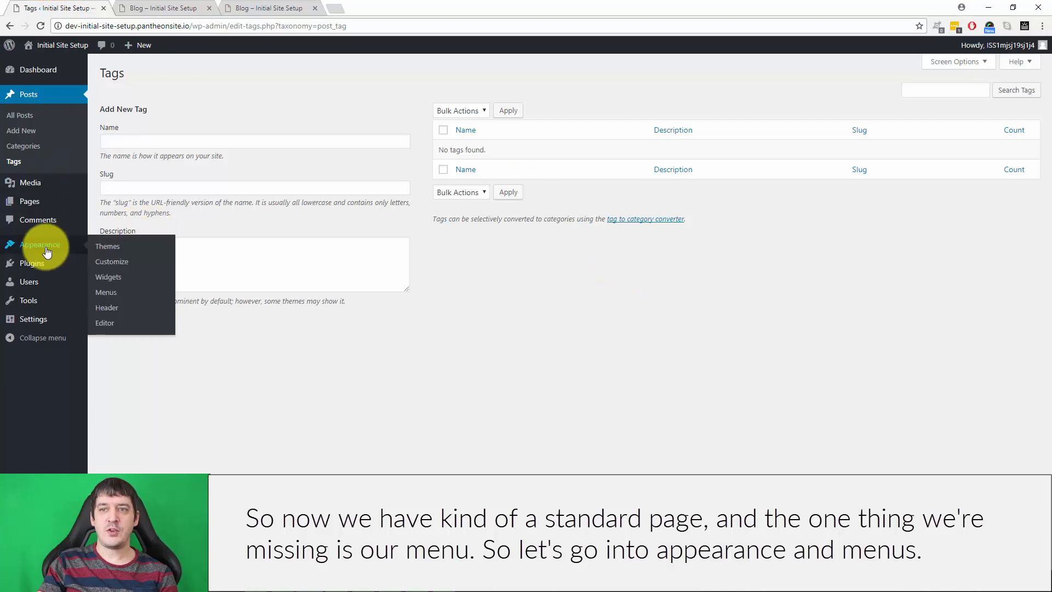
pyautogui.click(119, 288)
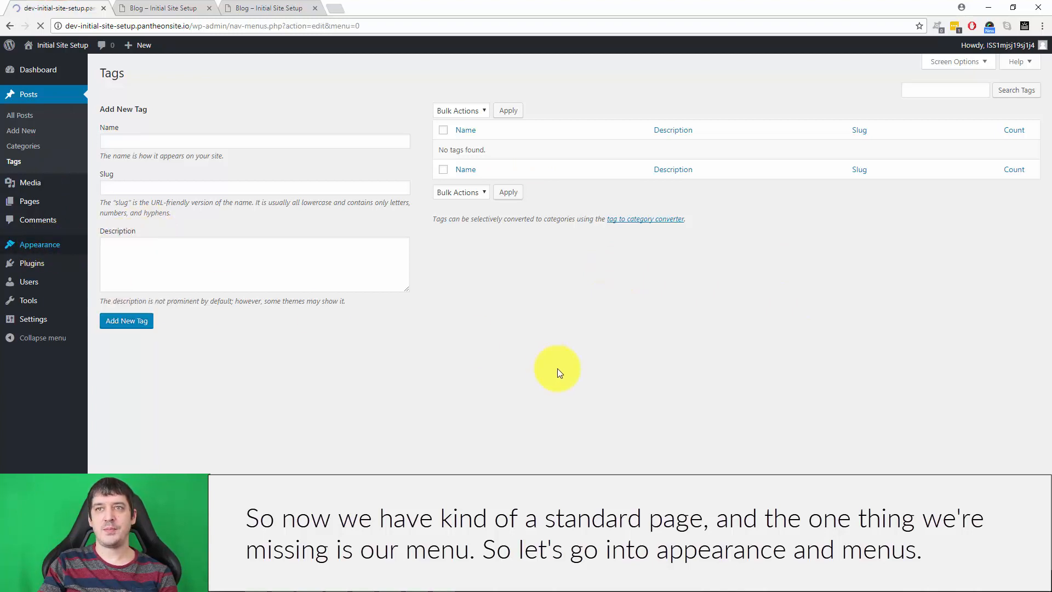
pyautogui.click(137, 8)
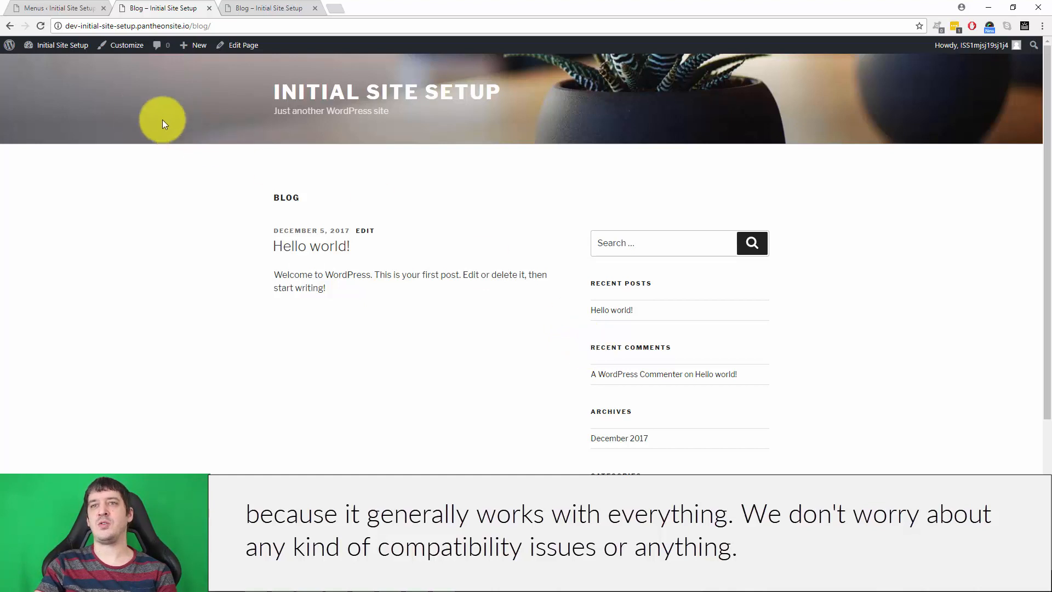
pyautogui.click(52, 7)
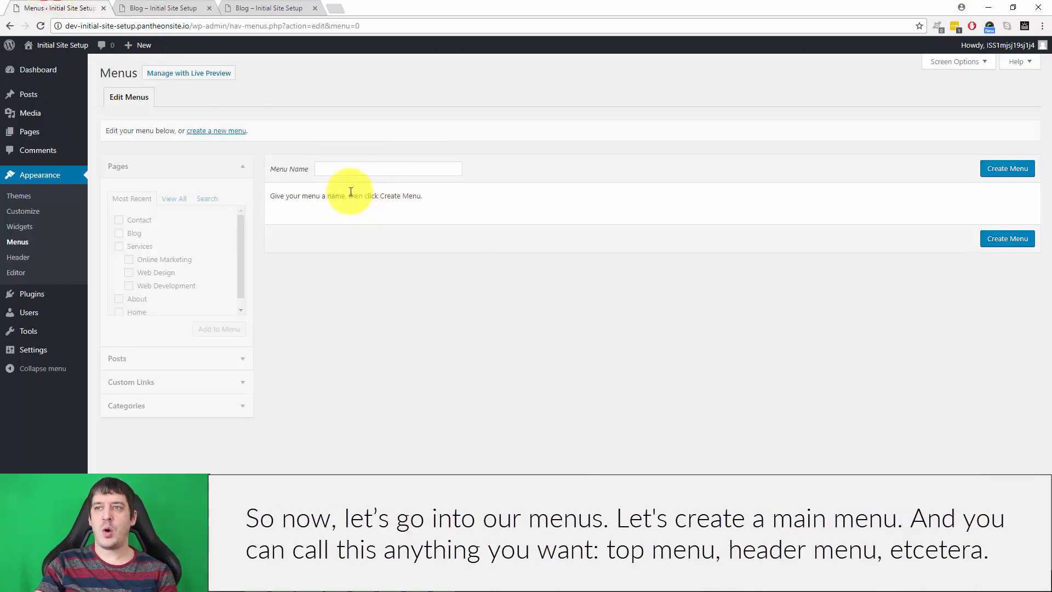
# Create a menu named Main Menu, assign it to the Top Menu display location, and save it.
pyautogui.click(354, 174)
pyautogui.write('Main Menu')
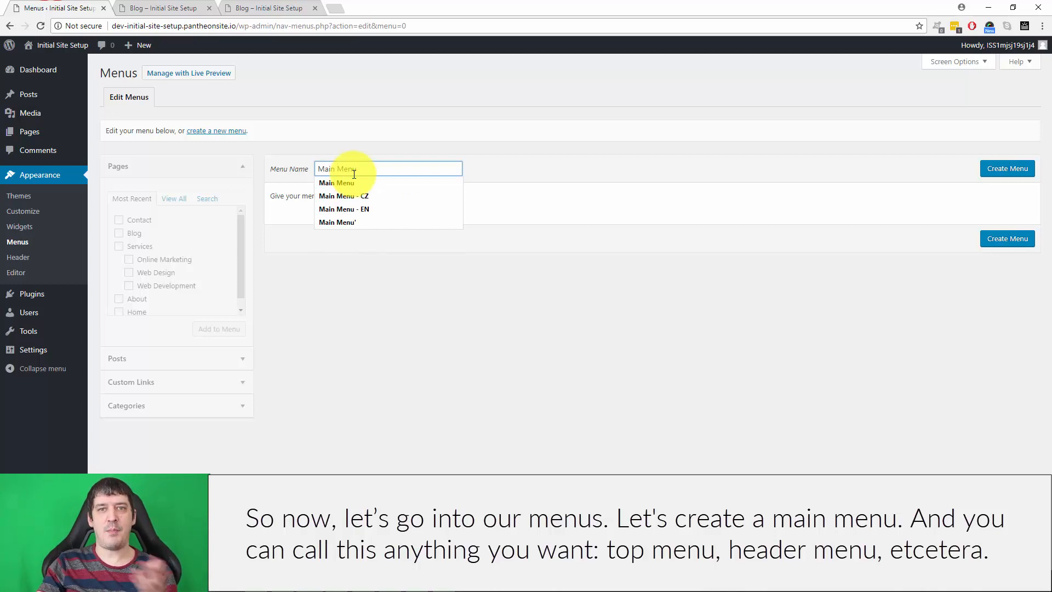
pyautogui.click(730, 322)
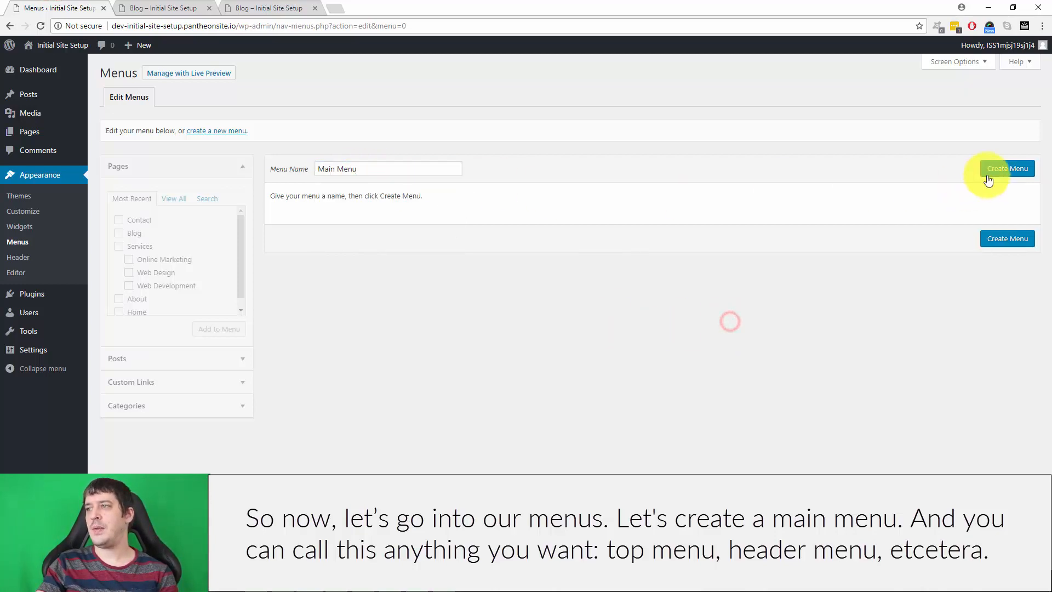
pyautogui.click(1013, 167)
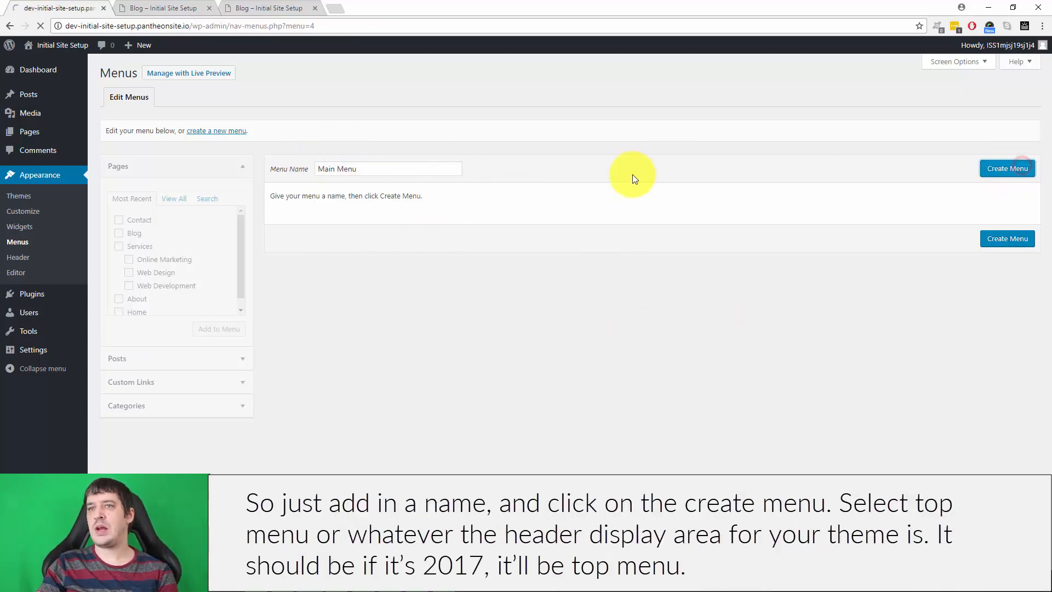
pyautogui.click(428, 292)
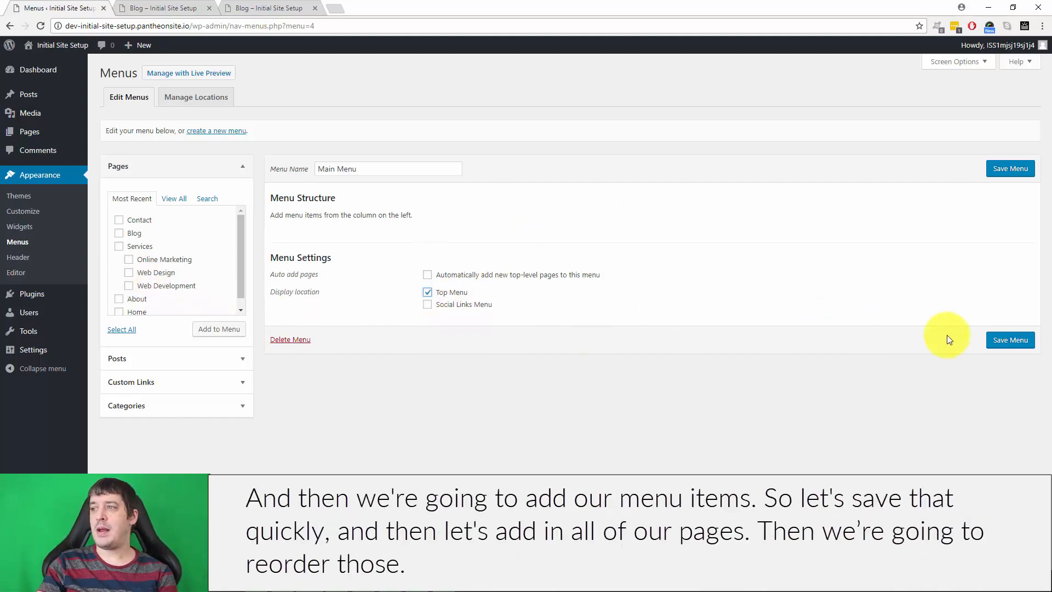
pyautogui.click(1007, 340)
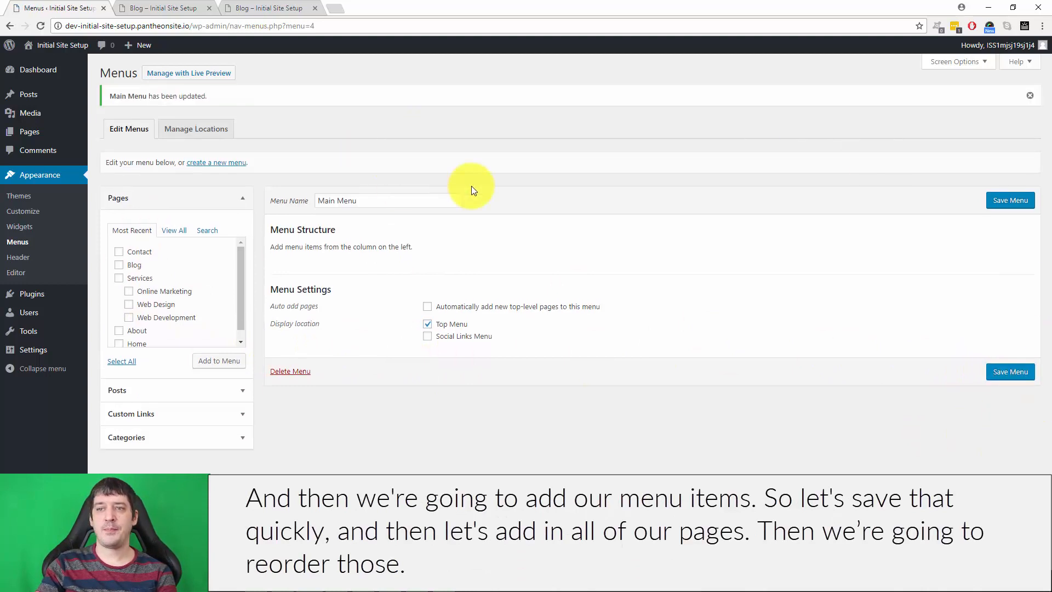
# Add the Home, About, Services, Blog and Contact pages to the Main Menu.
pyautogui.scroll(-1, 136, 293)
pyautogui.click(119, 334)
pyautogui.click(119, 321)
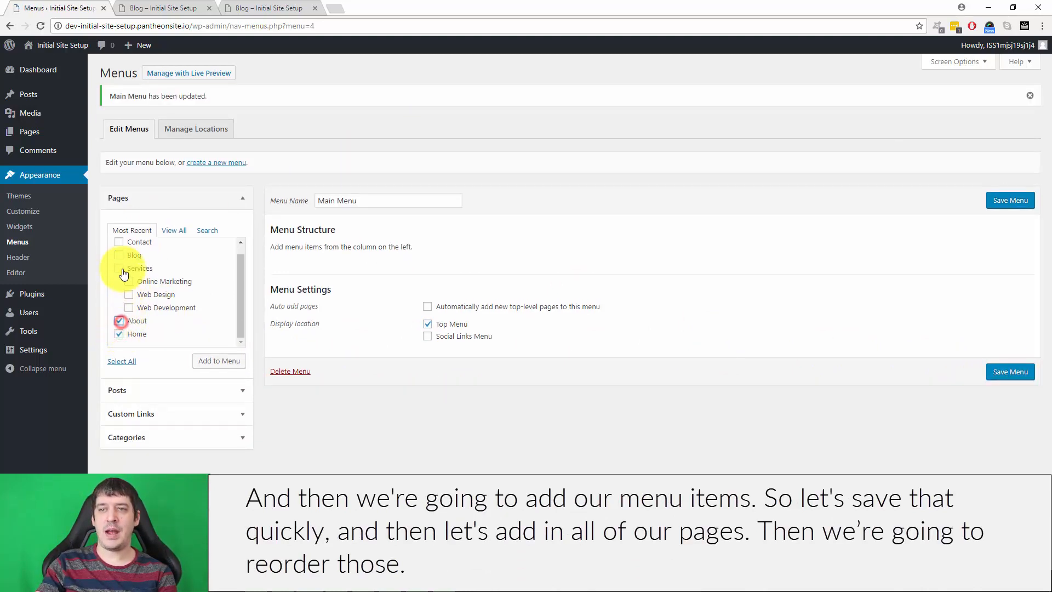
pyautogui.click(120, 242)
pyautogui.click(218, 360)
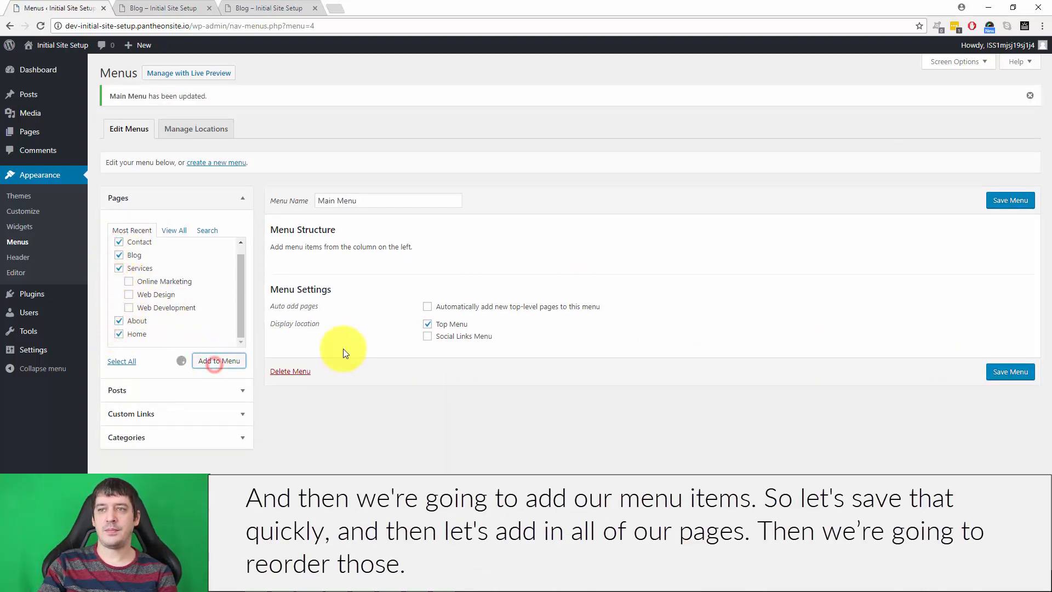
# Reorder the Main Menu items to Home, About, Services, Blog, Contact and save the menu.
pyautogui.moveTo(296, 395); pyautogui.dragTo(344, 387)
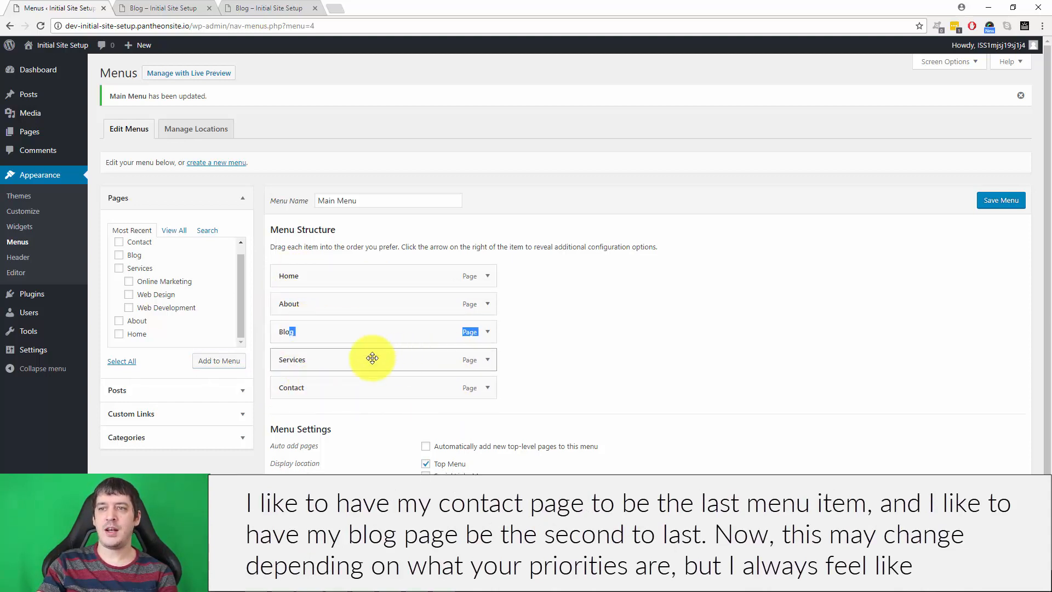
pyautogui.moveTo(351, 331); pyautogui.dragTo(346, 362)
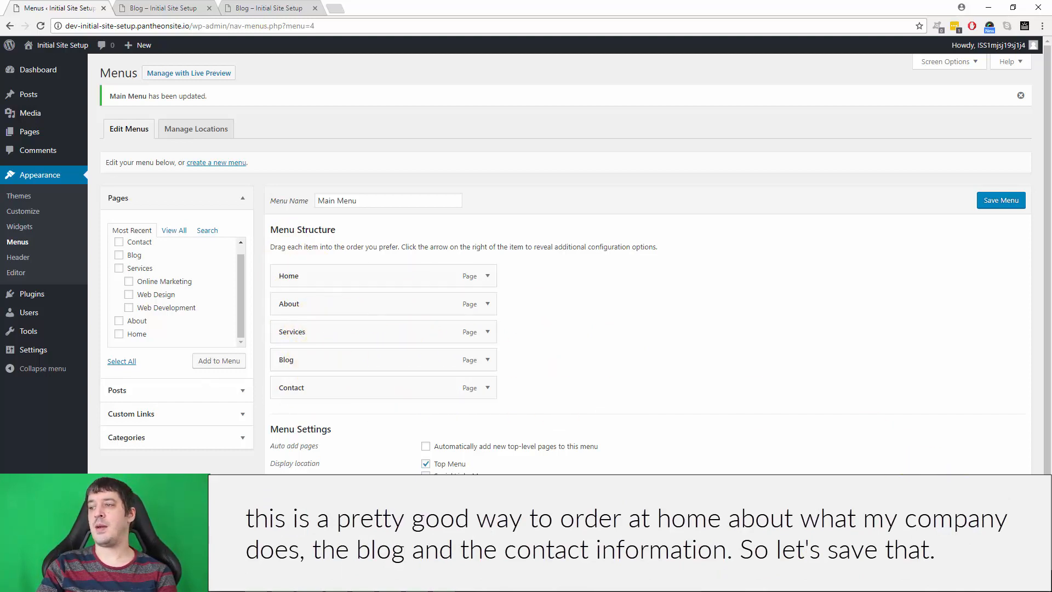
pyautogui.click(1001, 509)
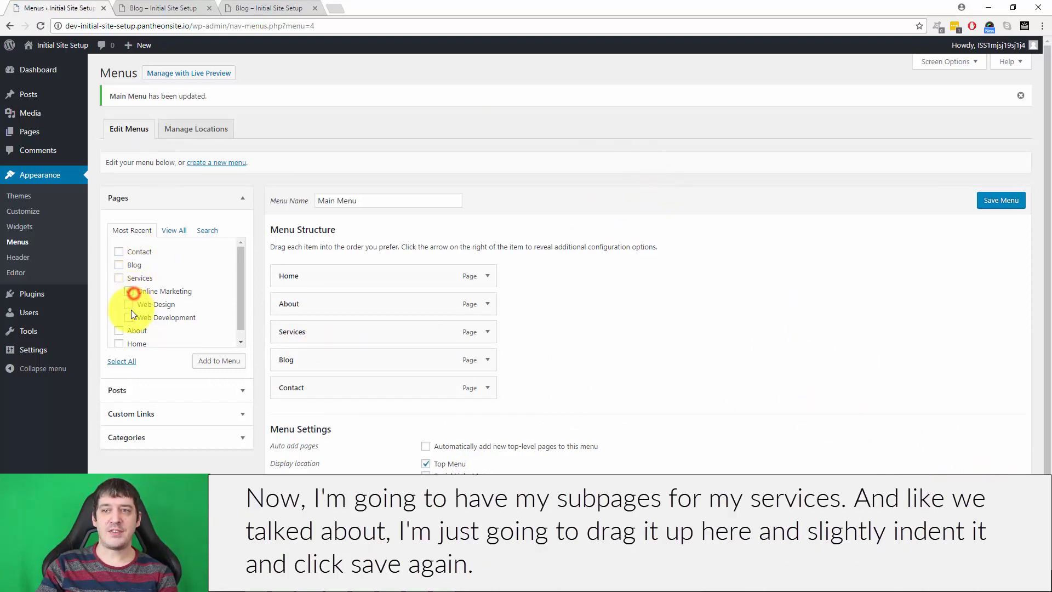
# Add the Online Marketing, Web Design and Web Development pages to the Main Menu as sub items of Services and save it.
pyautogui.click(128, 304)
pyautogui.click(128, 317)
pyautogui.click(219, 360)
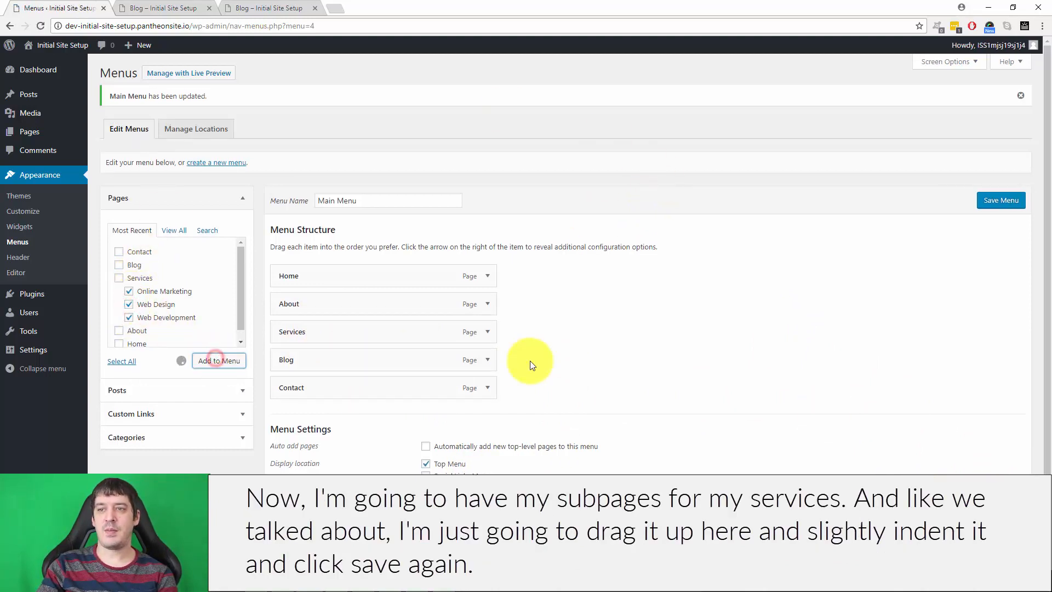
pyautogui.moveTo(309, 419)
pyautogui.mouseDown()
pyautogui.moveTo(319, 352)
pyautogui.moveTo(333, 362)
pyautogui.mouseUp()
pyautogui.moveTo(320, 443); pyautogui.dragTo(340, 394)
pyautogui.moveTo(336, 471); pyautogui.dragTo(351, 418)
pyautogui.click(1002, 200)
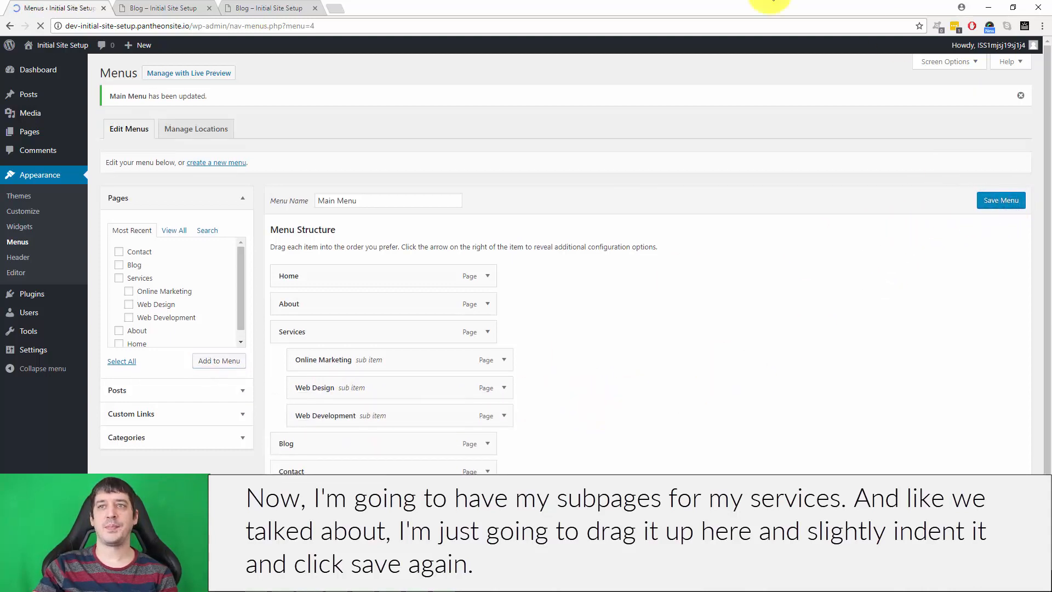
# Reload the live site and check its new menu, including the Services dropdown and the Home, Blog and Contact pages.
pyautogui.click(165, 7)
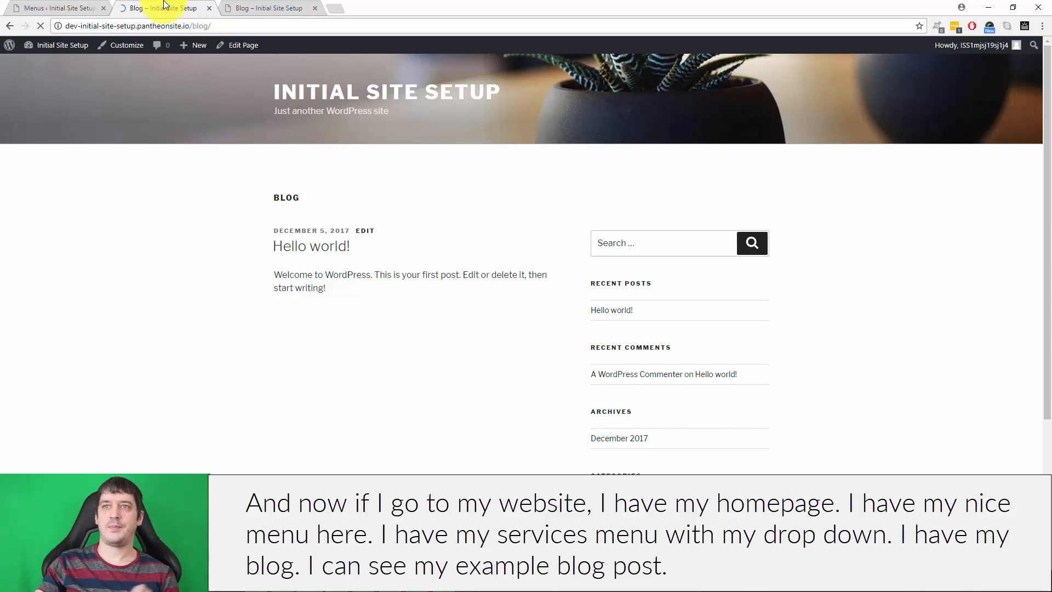
pyautogui.click(281, 167)
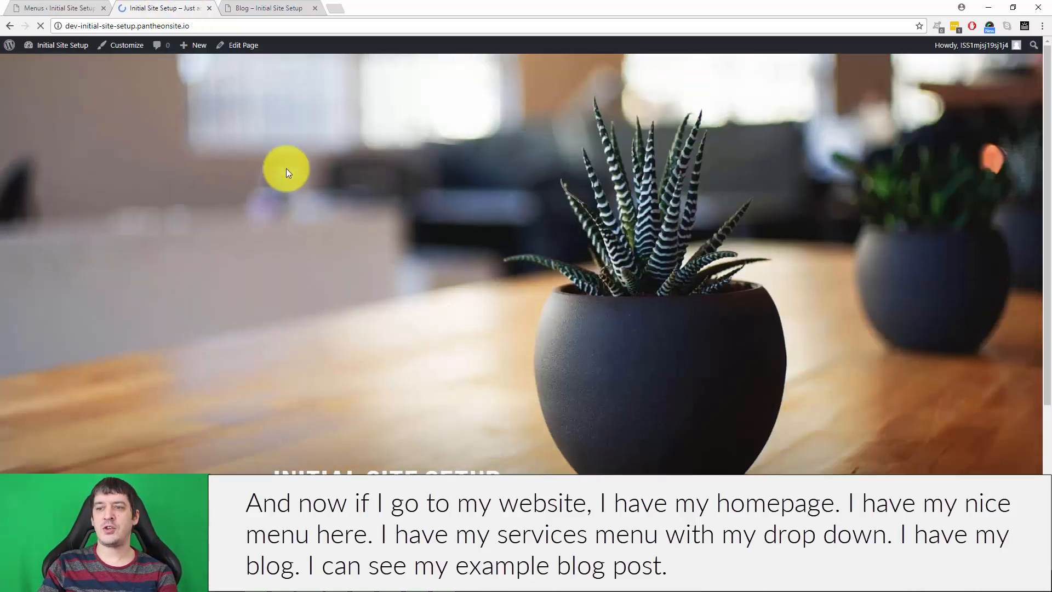
pyautogui.scroll(-4, 286, 172)
pyautogui.moveTo(373, 327)
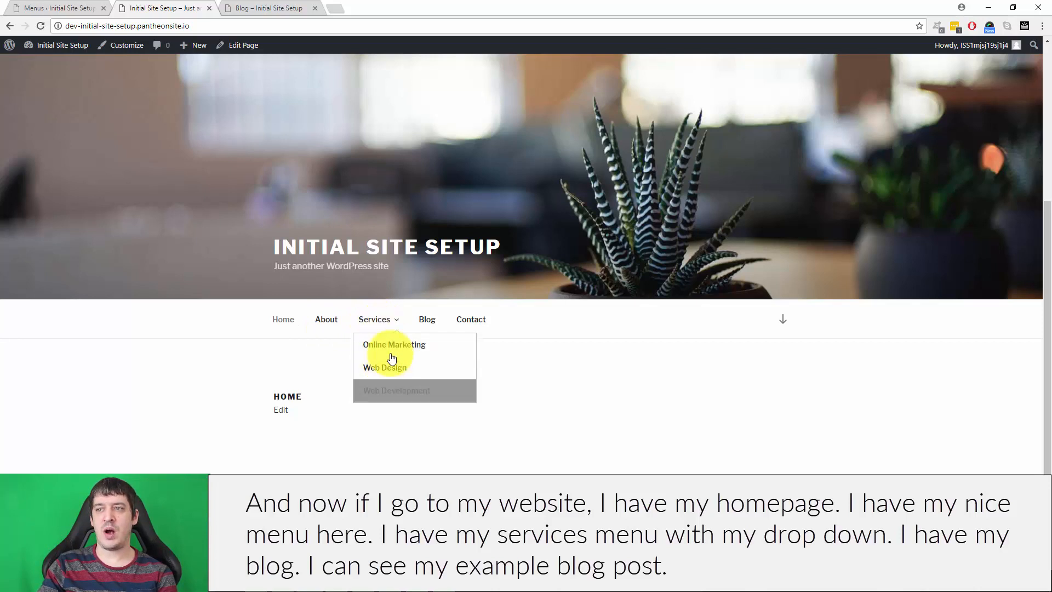
pyautogui.click(428, 320)
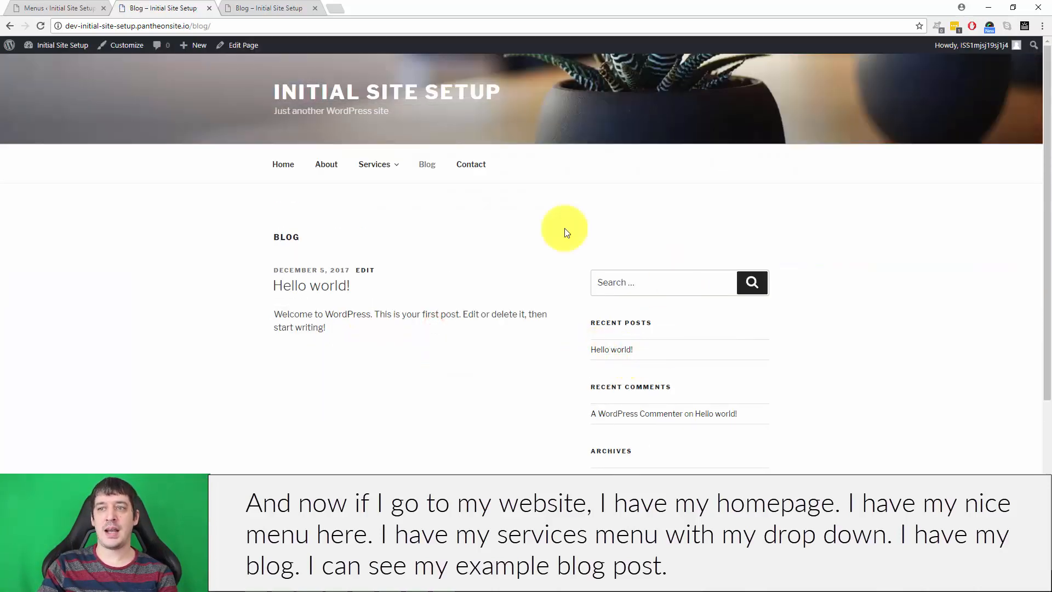
pyautogui.click(468, 170)
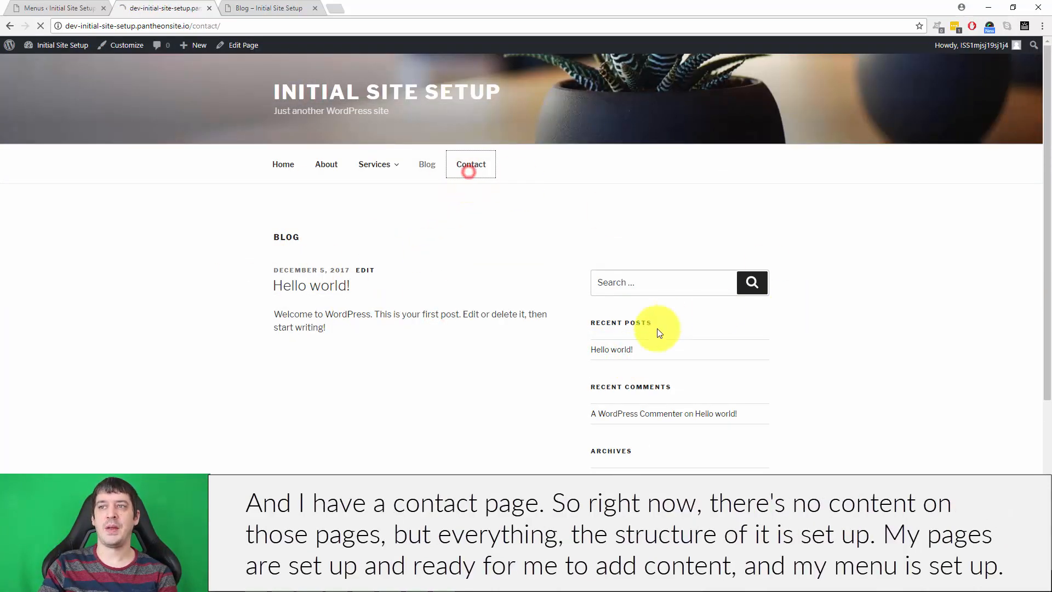
# Review the menu on the live homepage and examine the widgets in the blog page's sidebar.
pyautogui.click(282, 161)
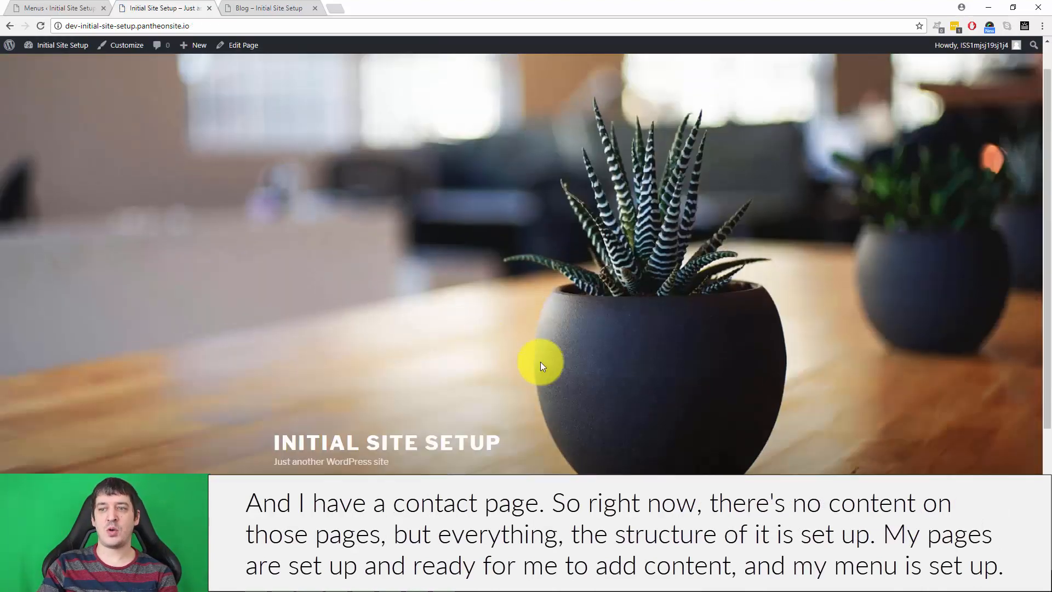
pyautogui.scroll(-3, 540, 361)
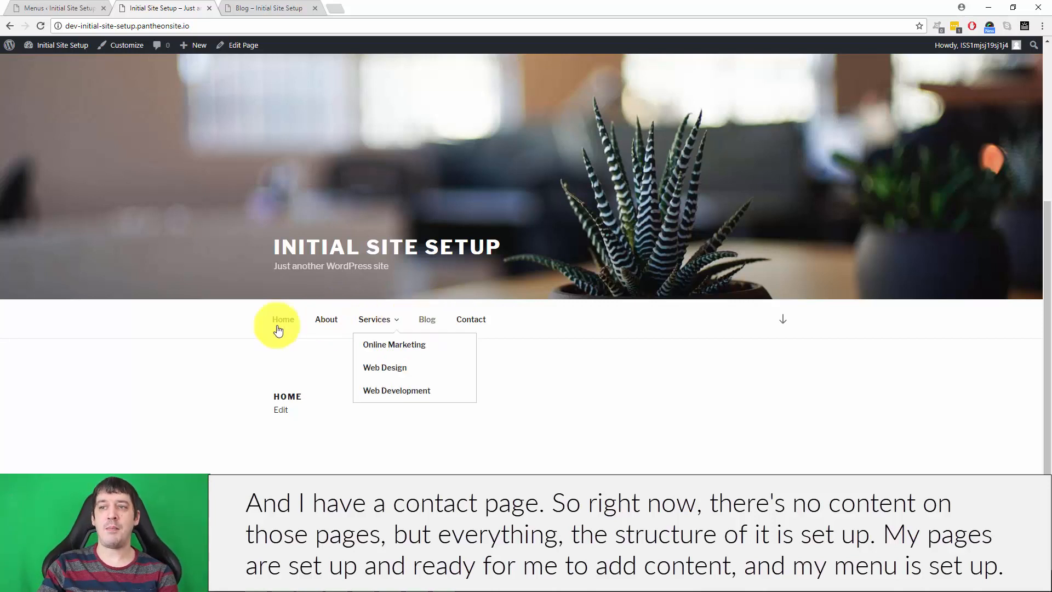
pyautogui.click(426, 317)
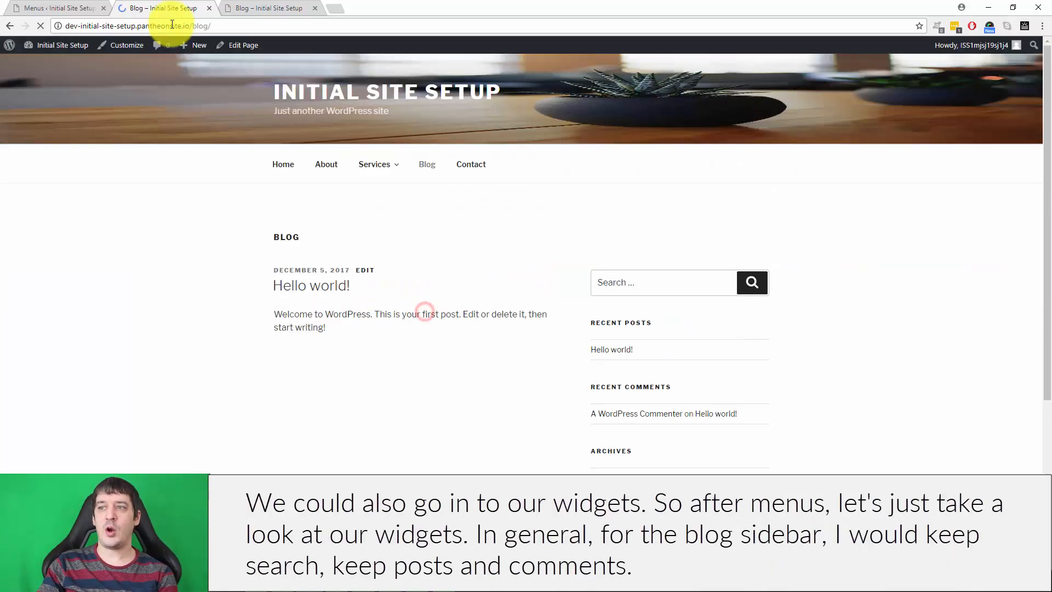
pyautogui.scroll(-4, 716, 290)
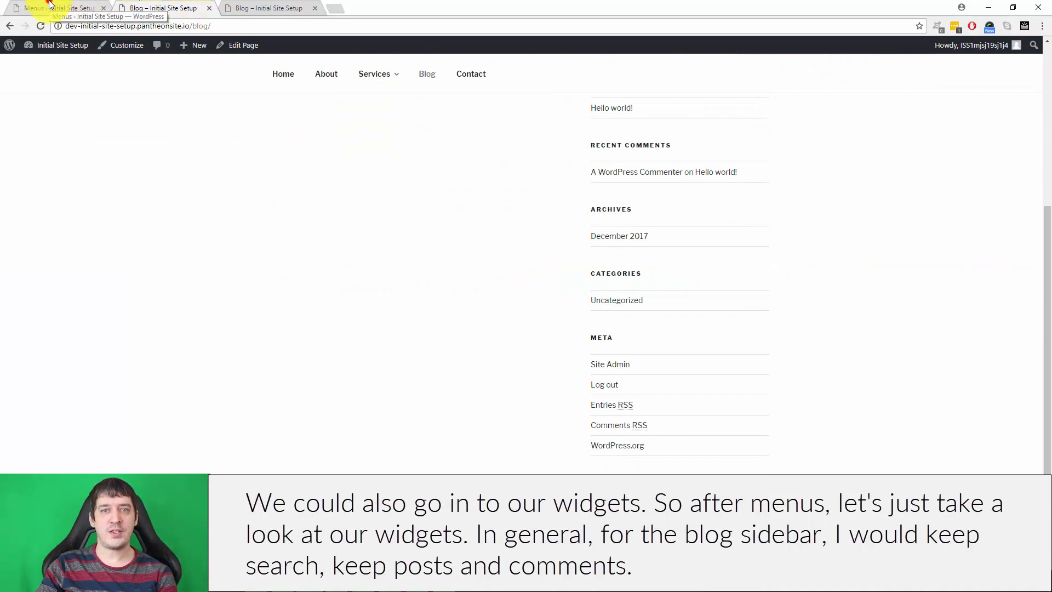
# Open the site's widget management and delete the Meta widget from the Blog Sidebar.
pyautogui.click(51, 5)
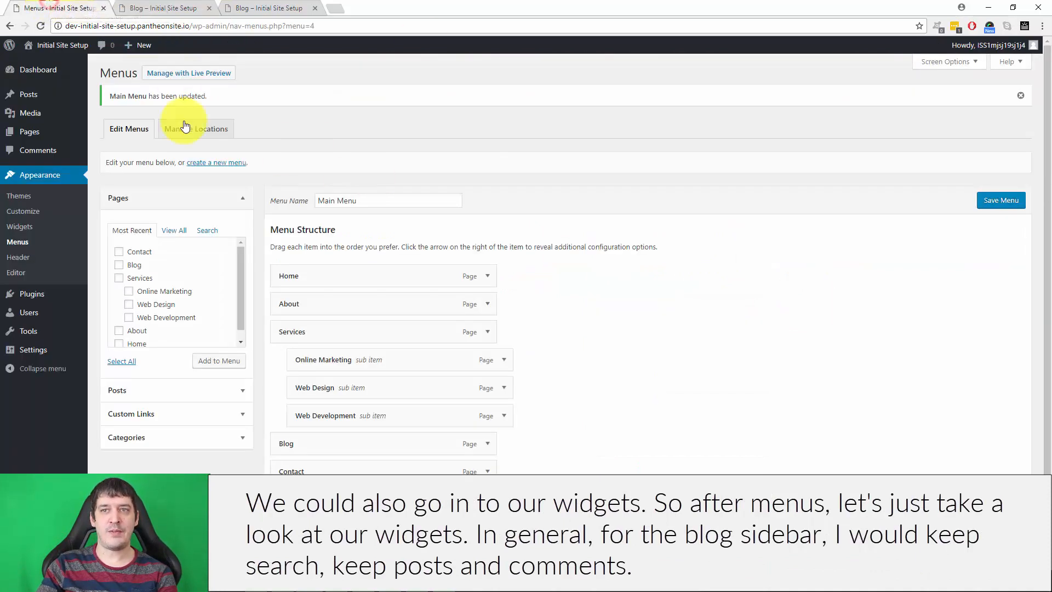
pyautogui.click(16, 227)
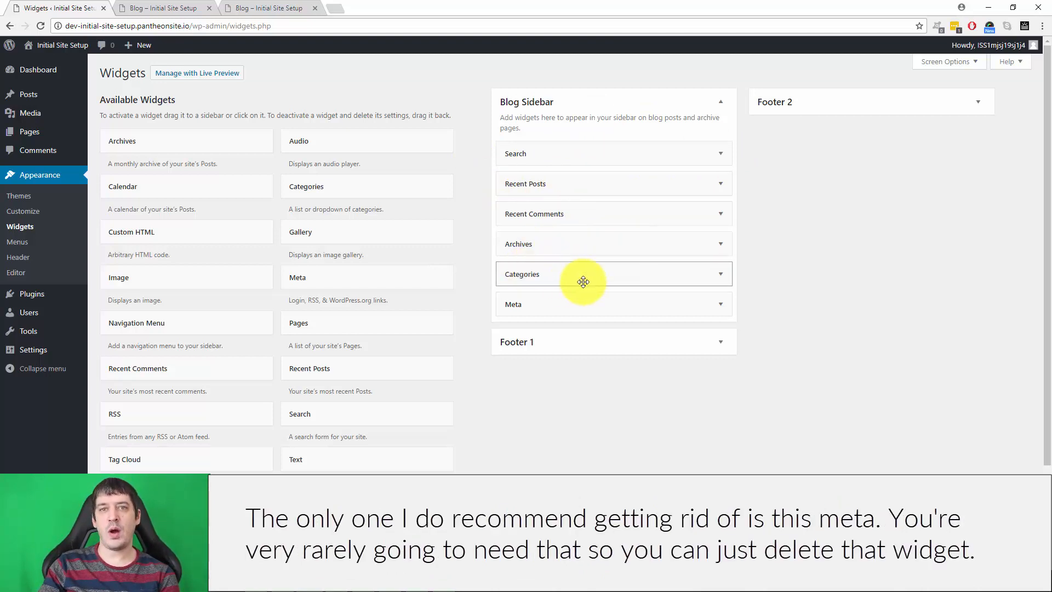
pyautogui.click(721, 303)
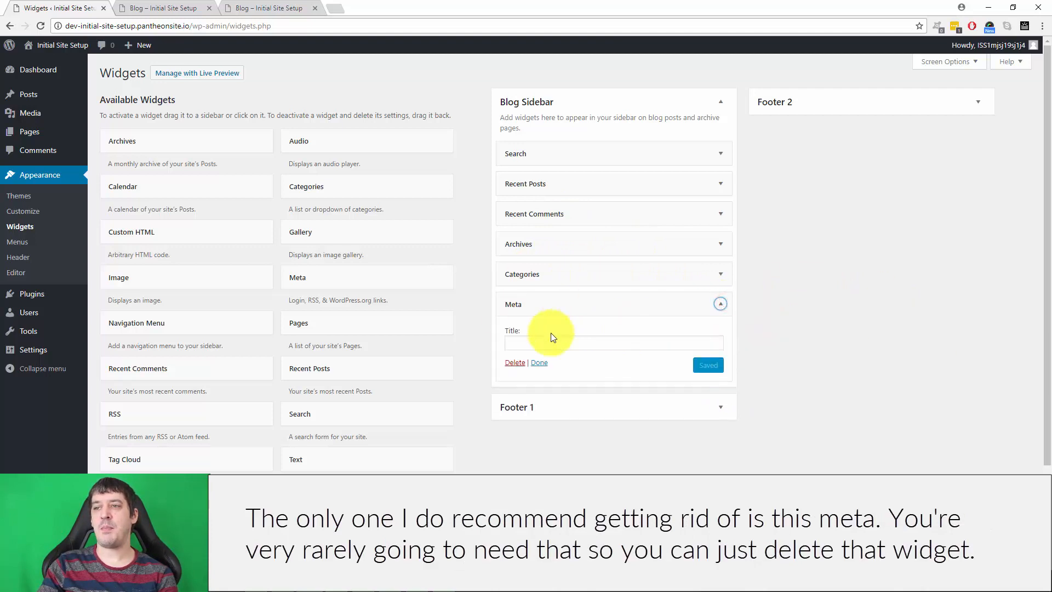
pyautogui.click(515, 363)
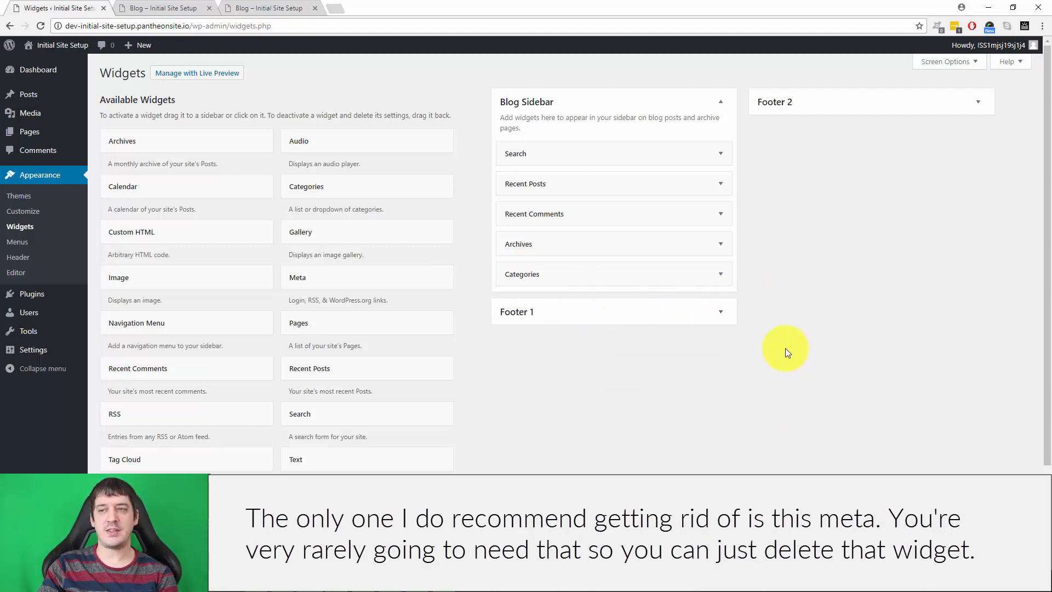
# Reload the live blog page and check its sidebar for the Meta section.
pyautogui.click(142, 7)
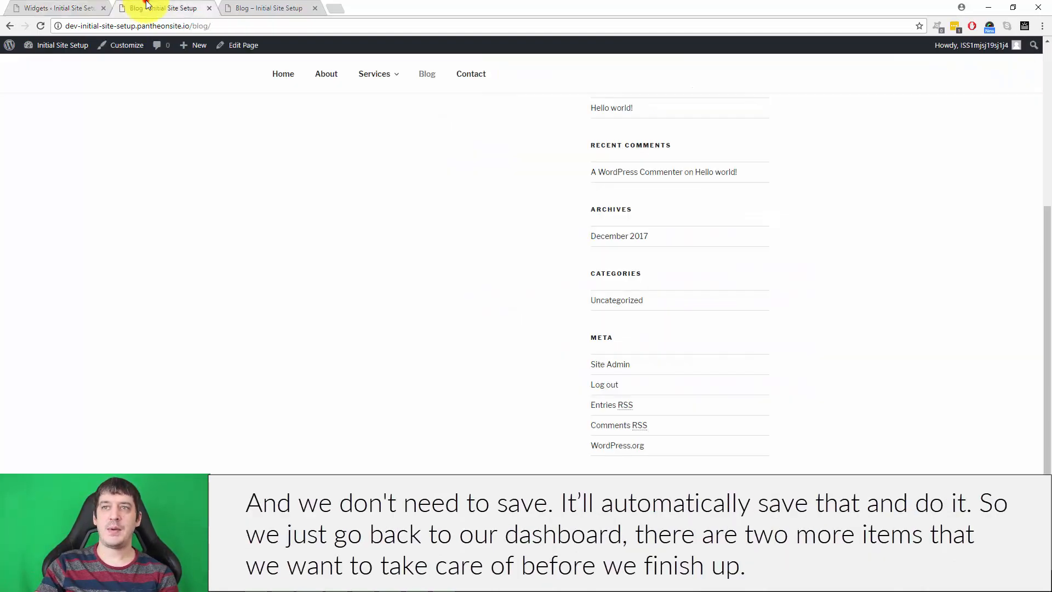
pyautogui.rightClick(145, 8)
pyautogui.click(173, 27)
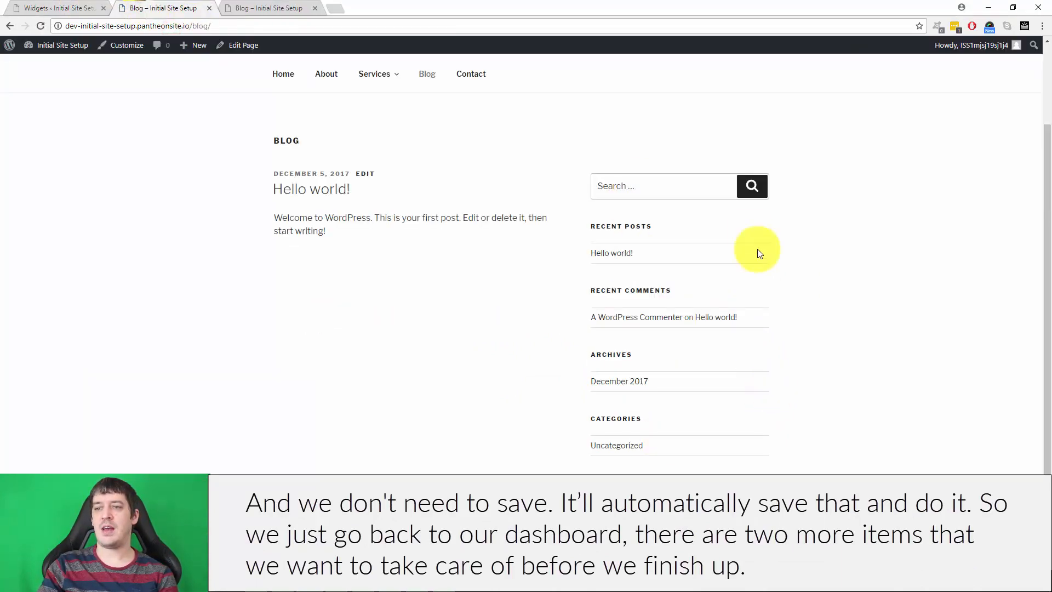
# Set the site's permalinks to the custom structure /%category%/%postname%/ and save the change.
pyautogui.click(54, 7)
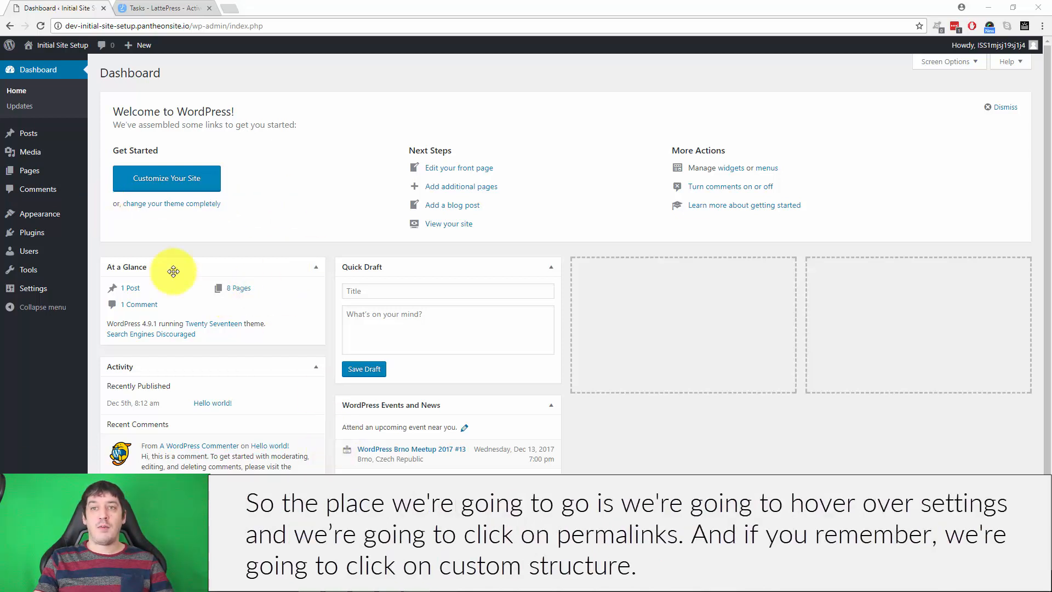
pyautogui.moveTo(28, 290)
pyautogui.click(110, 367)
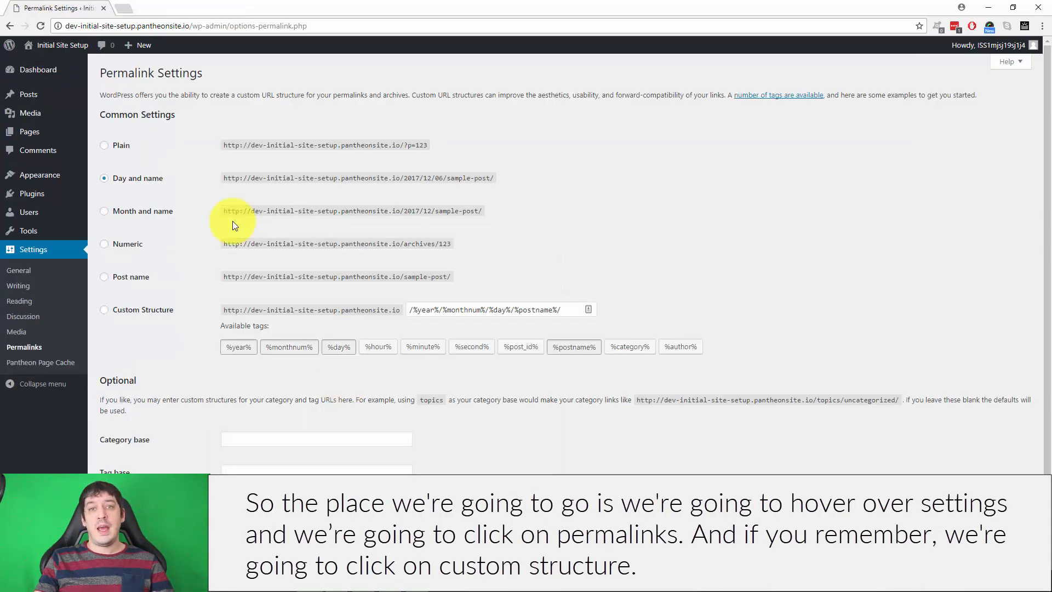
pyautogui.click(104, 310)
pyautogui.click(566, 309)
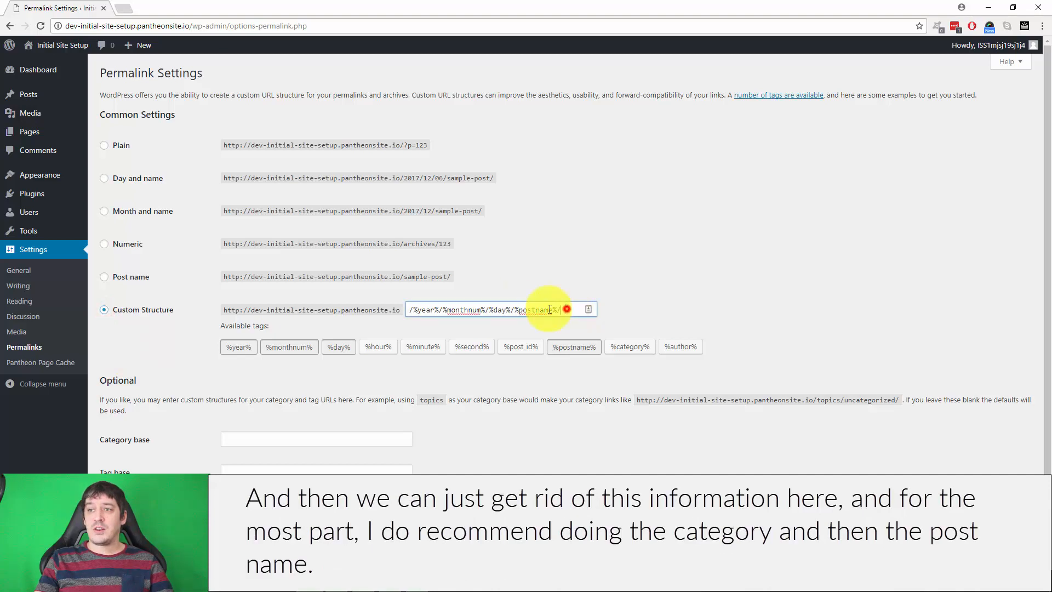
pyautogui.moveTo(549, 310); pyautogui.dragTo(389, 308)
pyautogui.press('BackSpace')
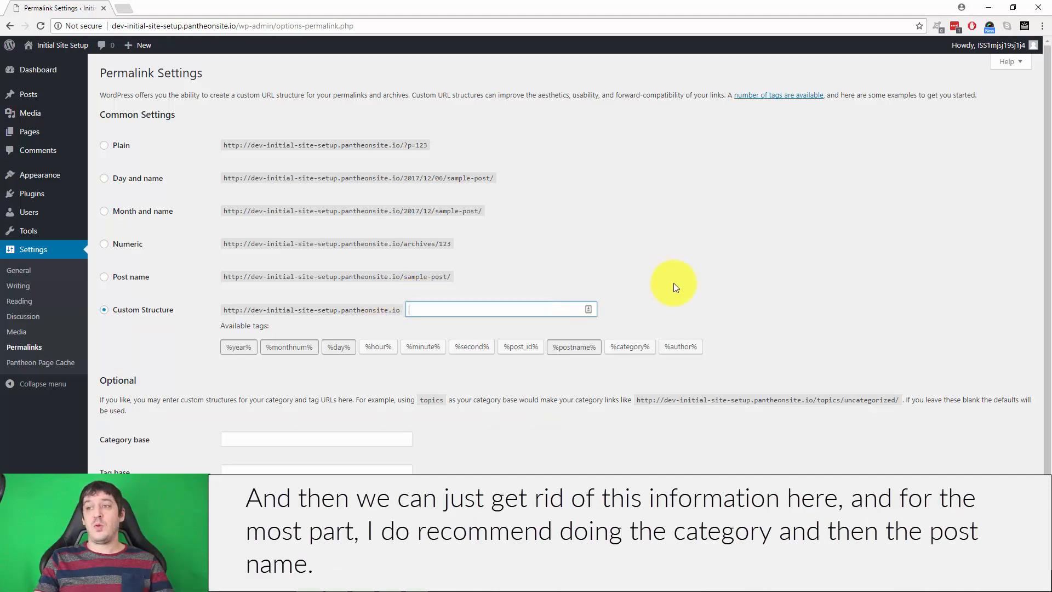
pyautogui.click(628, 352)
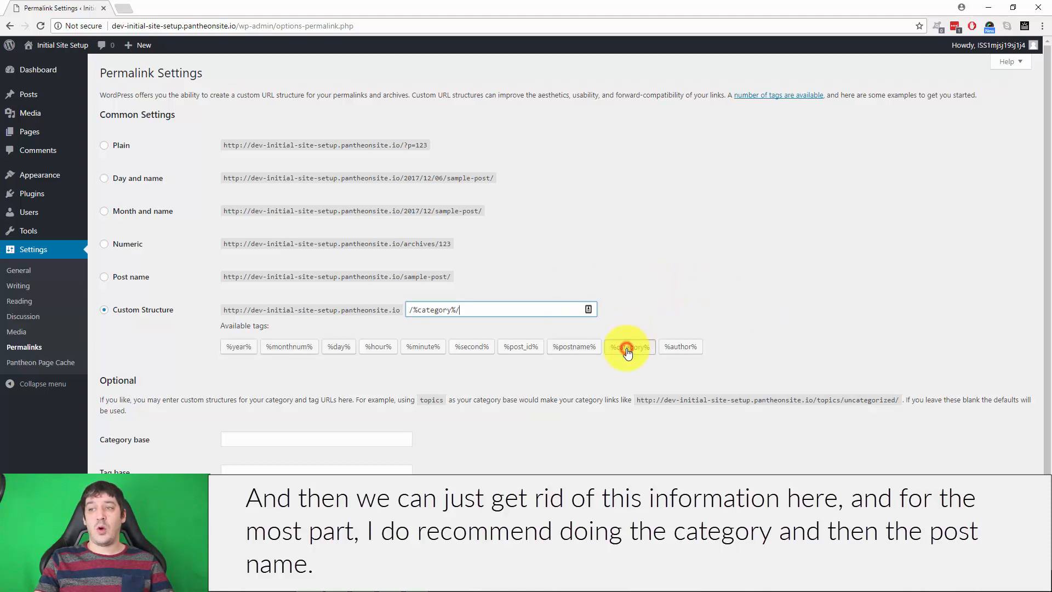
pyautogui.click(571, 345)
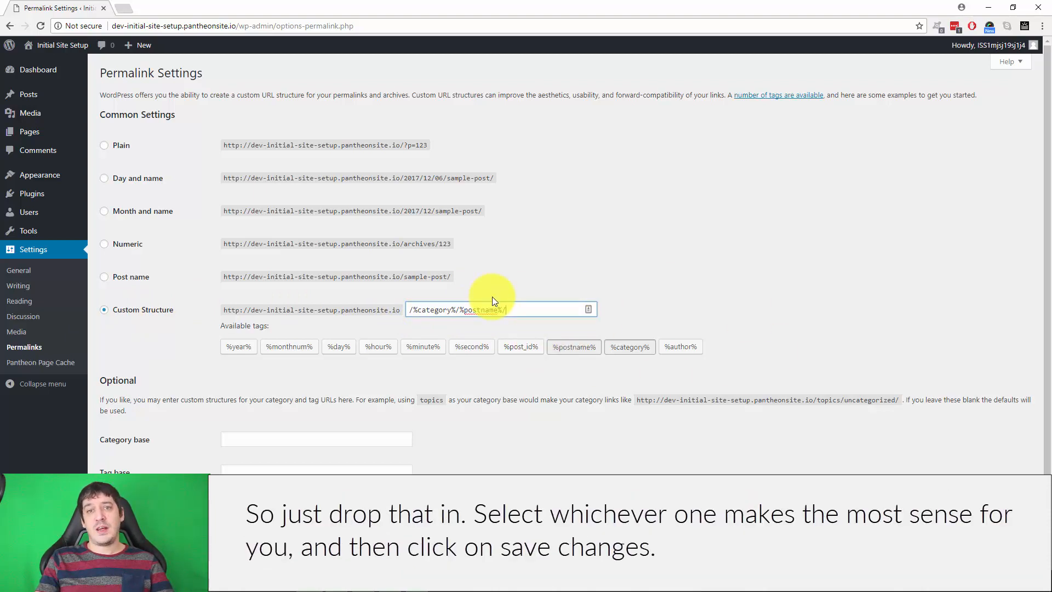
pyautogui.press('Return')
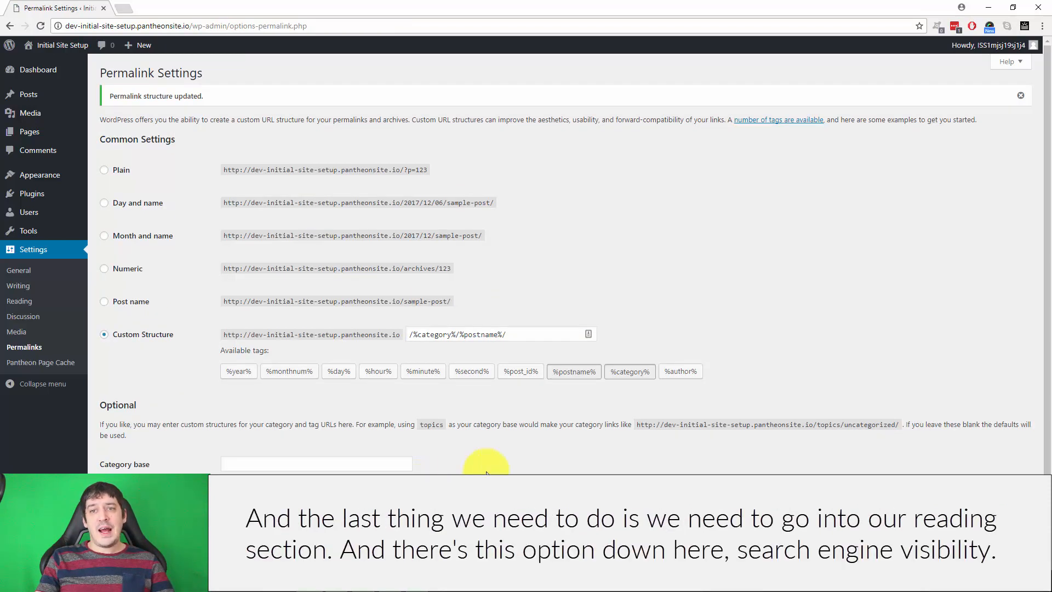
# Check the dashboard's search engine notice in a new tab and save the Reading settings with search engines discouraged from indexing the site.
pyautogui.click(22, 301)
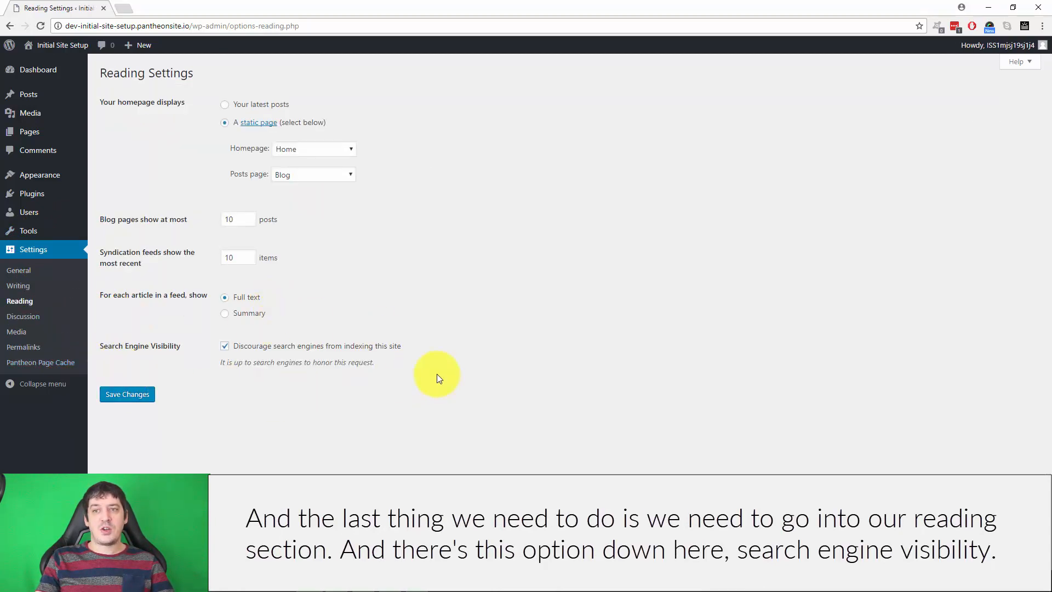
pyautogui.rightClick(48, 70)
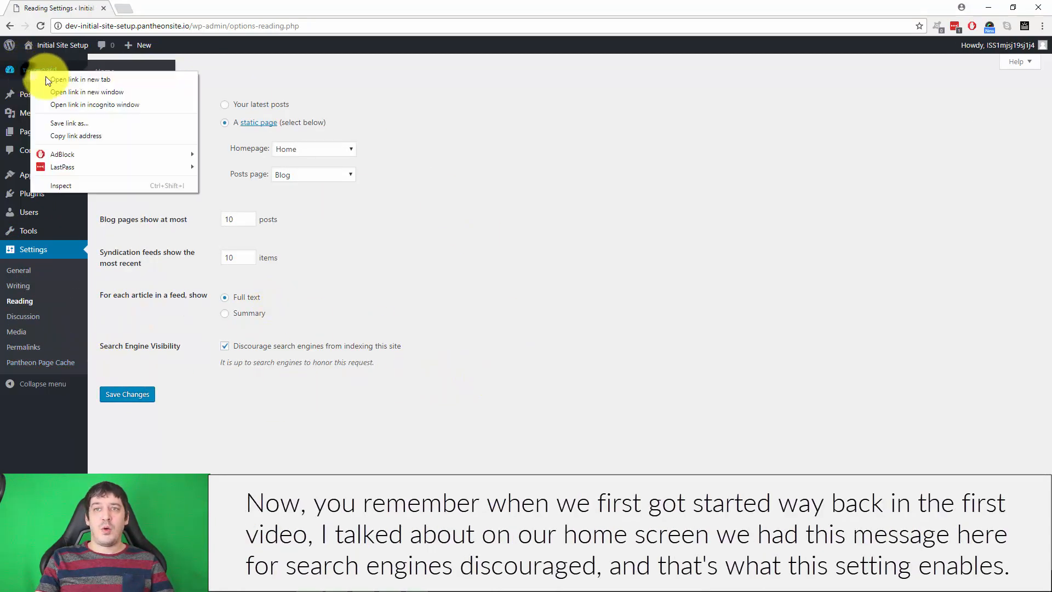
pyautogui.click(52, 78)
pyautogui.click(153, 8)
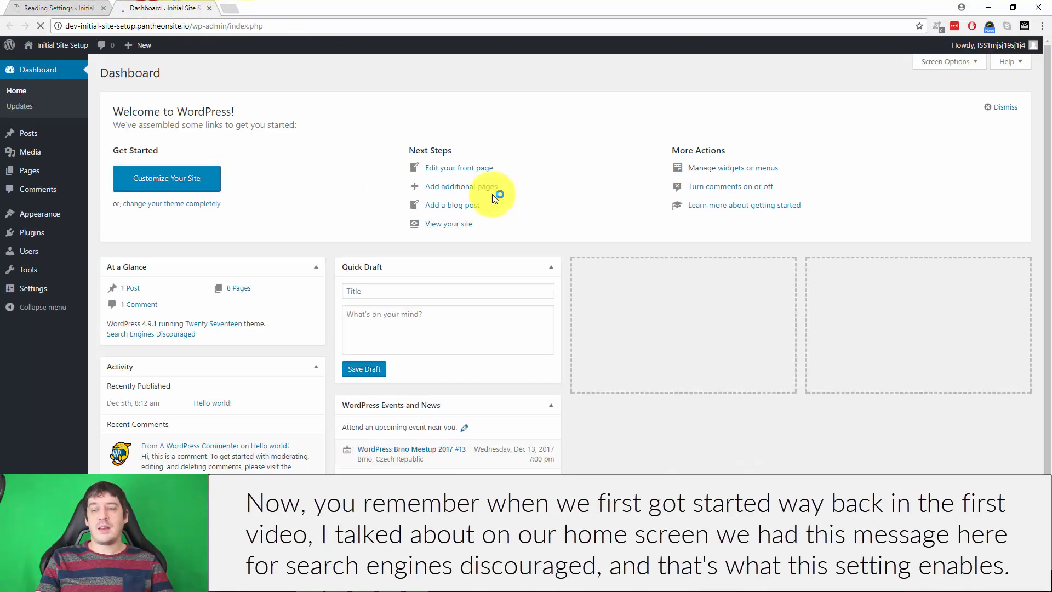
pyautogui.scroll(-1, 679, 241)
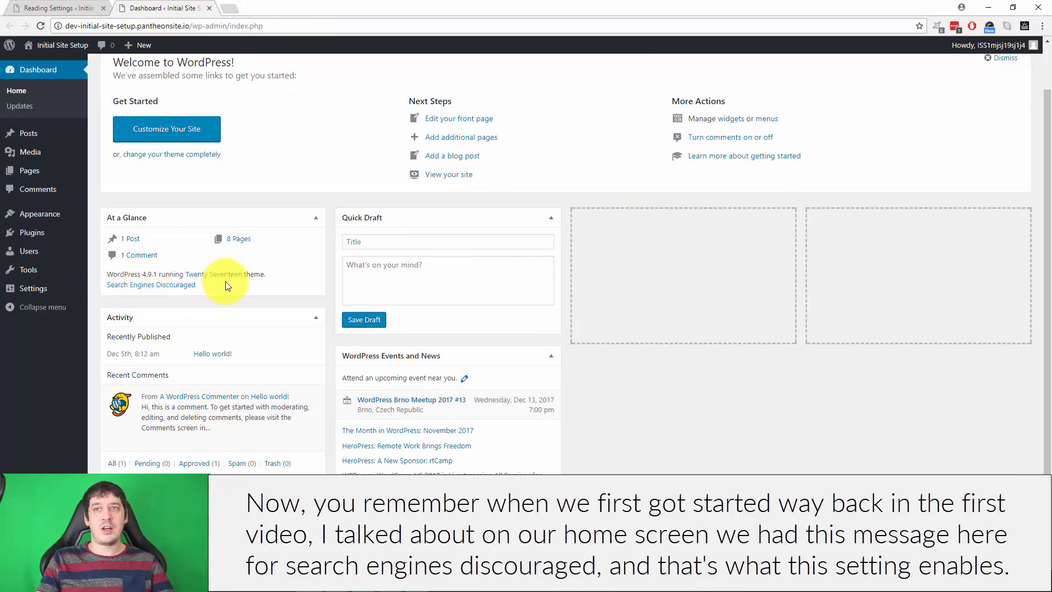
pyautogui.click(54, 5)
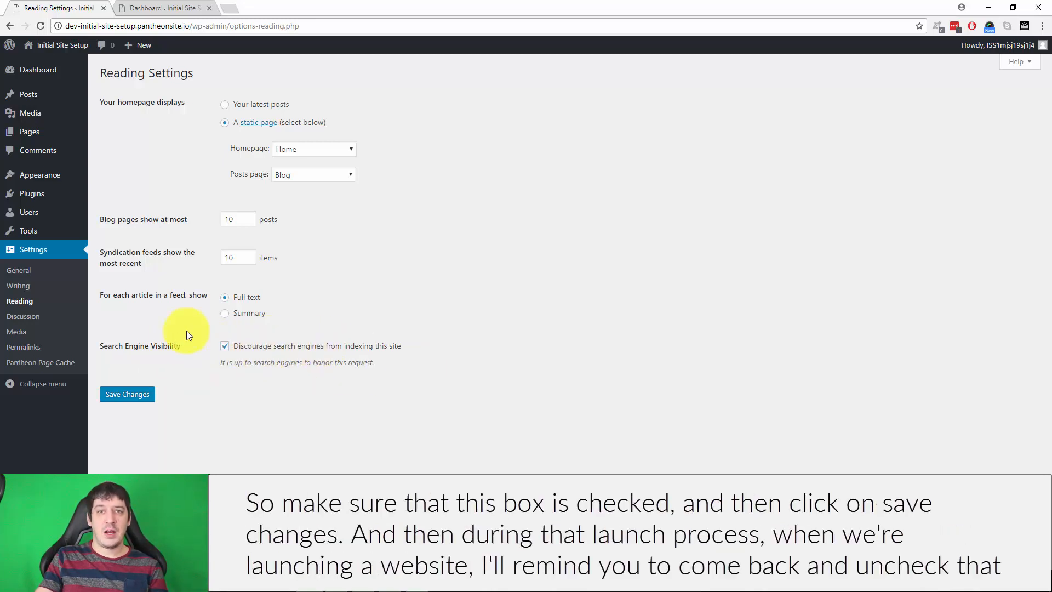
pyautogui.click(124, 394)
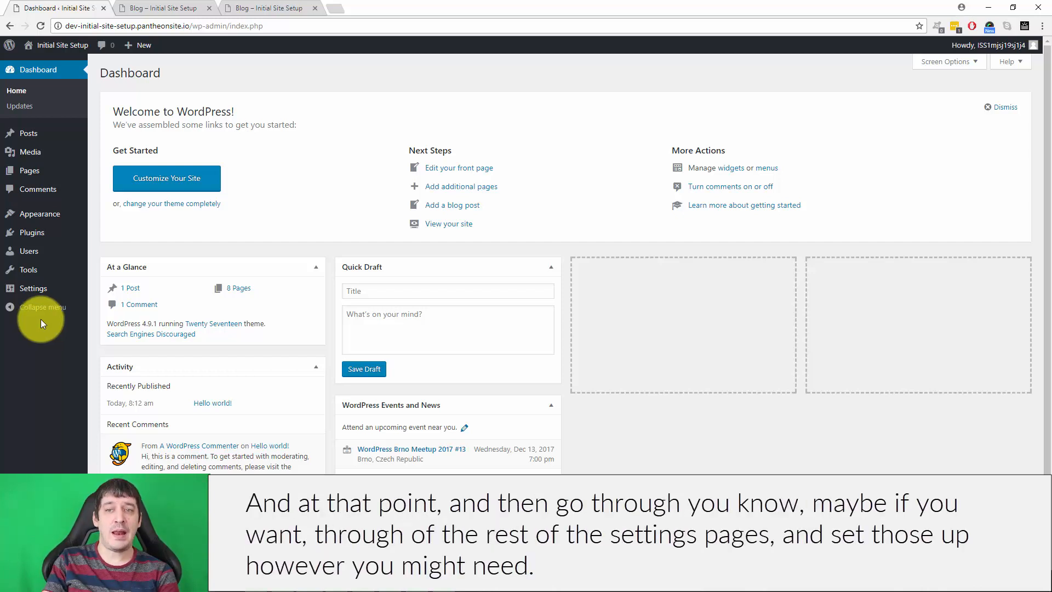
# Open the live site's homepage and review its header and navigation menu.
pyautogui.moveTo(31, 293)
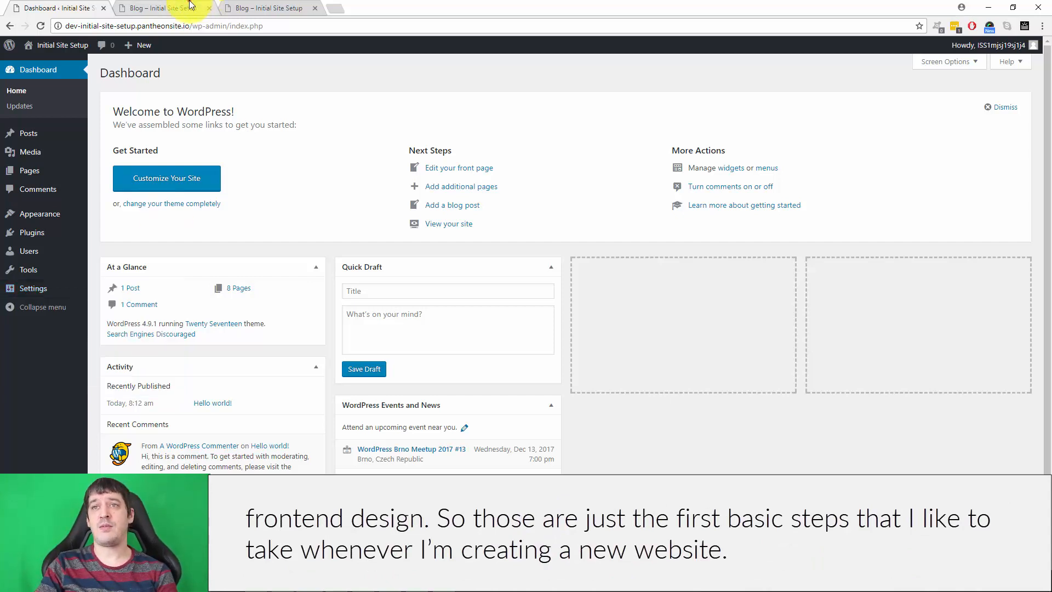
pyautogui.click(172, 7)
pyautogui.click(299, 172)
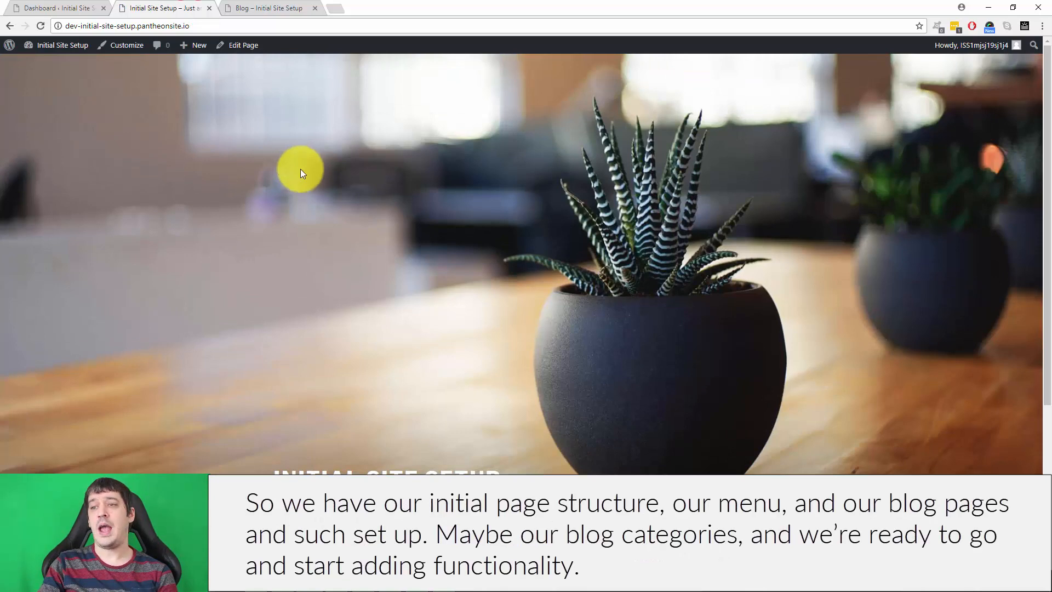
pyautogui.scroll(-4, 300, 172)
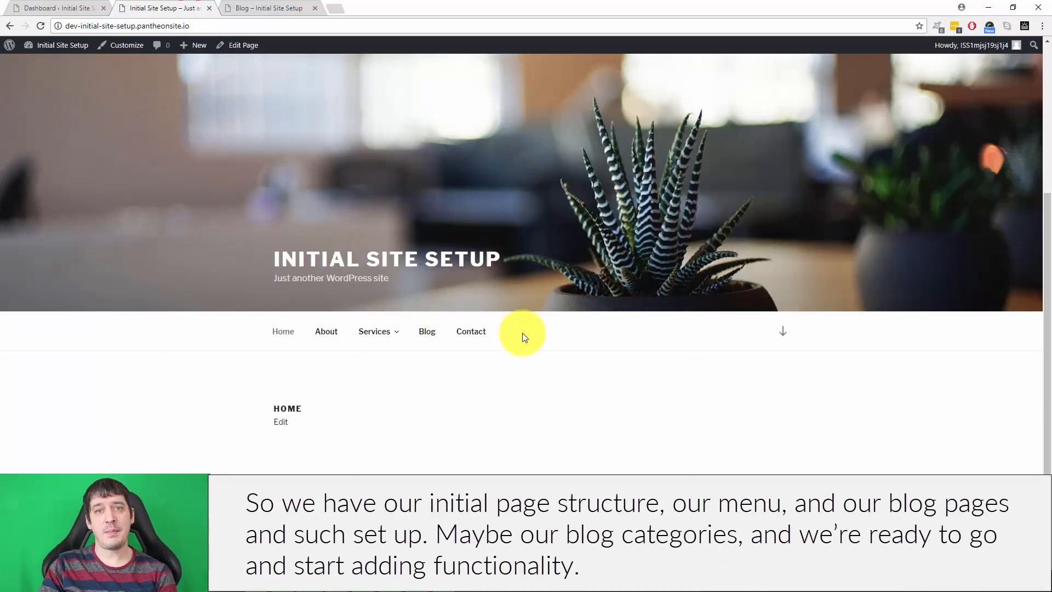
pyautogui.scroll(4, 317, 317)
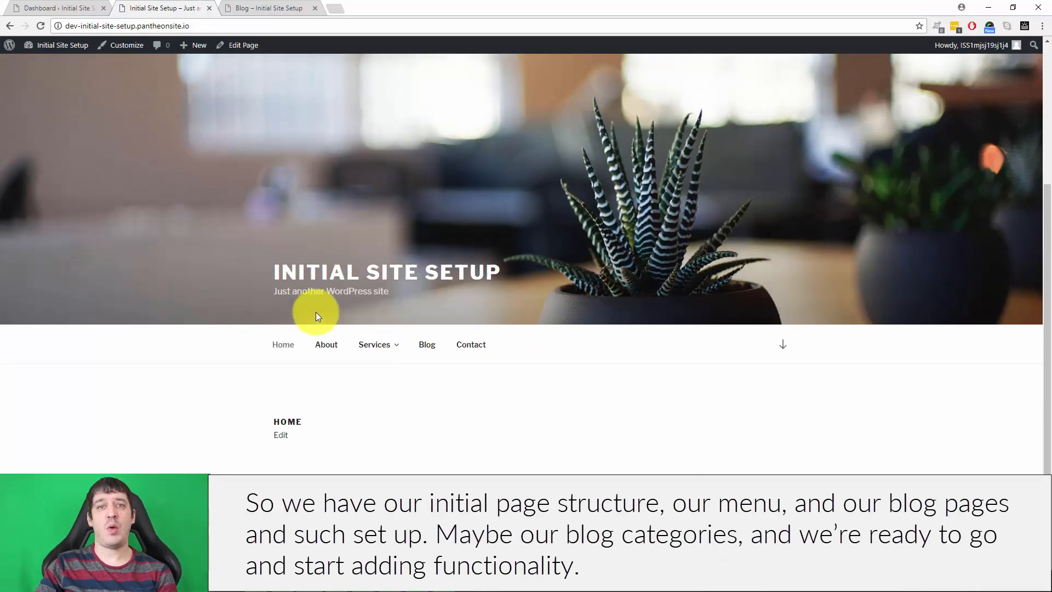